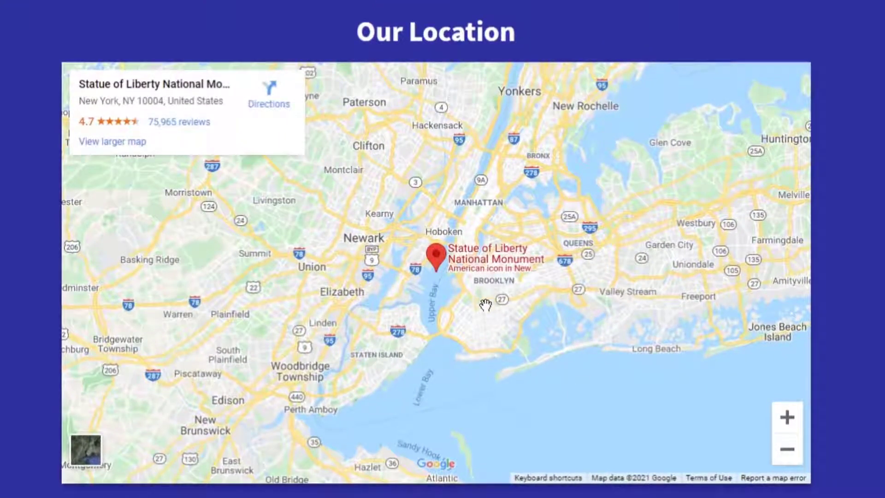
# Step: Pan the Our Location map, zoom in twice on the Statue of Liberty, then zoom partway back out
pyautogui.moveTo(485, 305)
pyautogui.mouseDown()
pyautogui.moveTo(452, 301)
pyautogui.moveTo(453, 374)
pyautogui.moveTo(538, 297)
pyautogui.moveTo(469, 299)
pyautogui.mouseUp()
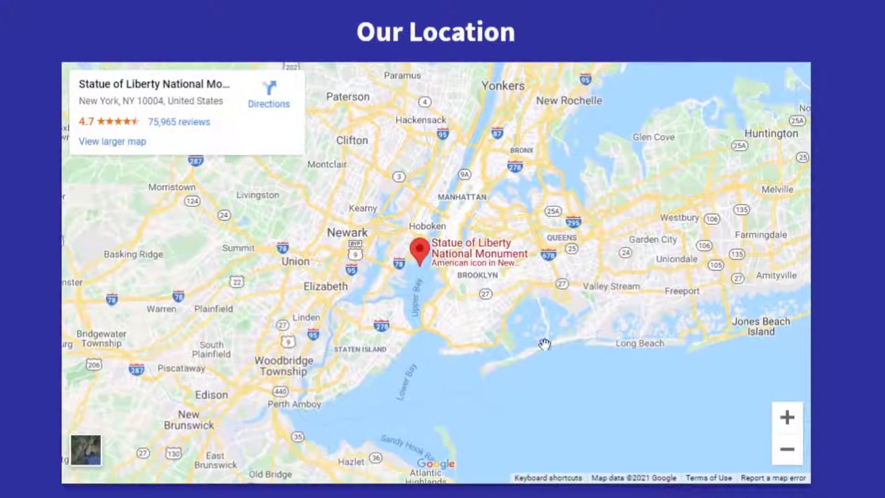
pyautogui.click(788, 419)
pyautogui.click(788, 419)
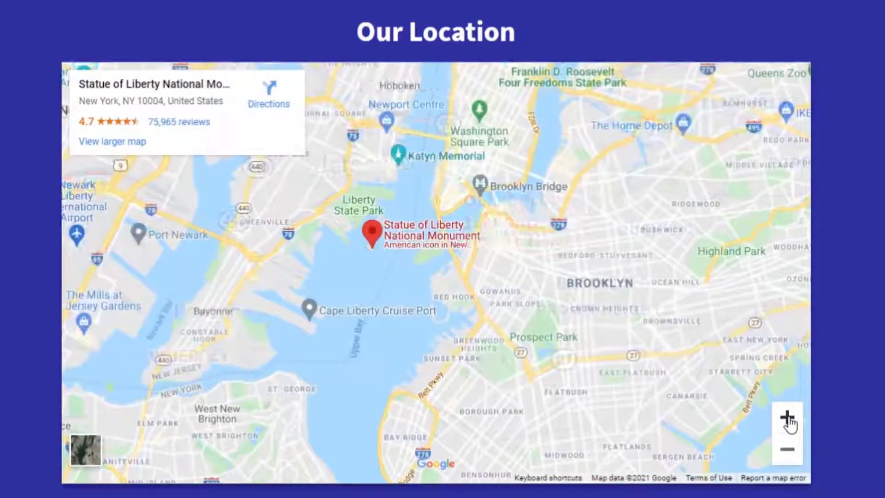
pyautogui.click(788, 420)
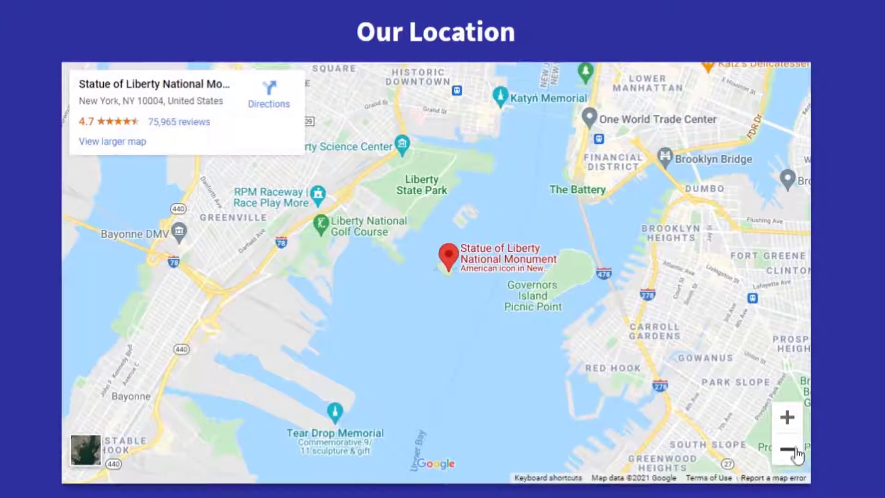
pyautogui.click(795, 452)
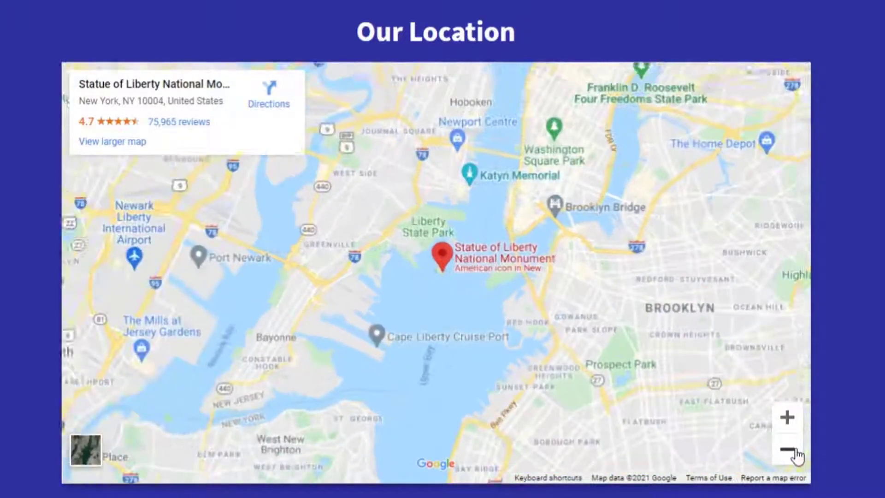
pyautogui.click(795, 452)
pyautogui.click(795, 451)
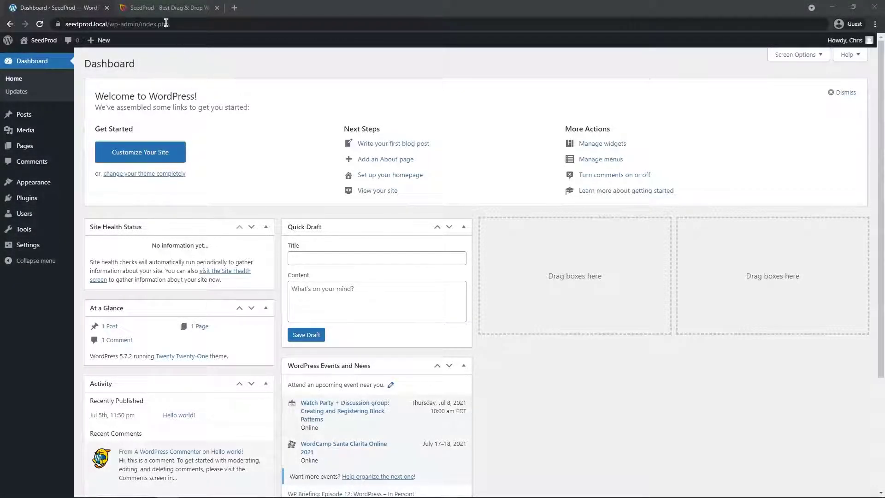
# Step: Switch to the 'SeedProd - Best Drag & Drop' browser tab
pyautogui.click(162, 9)
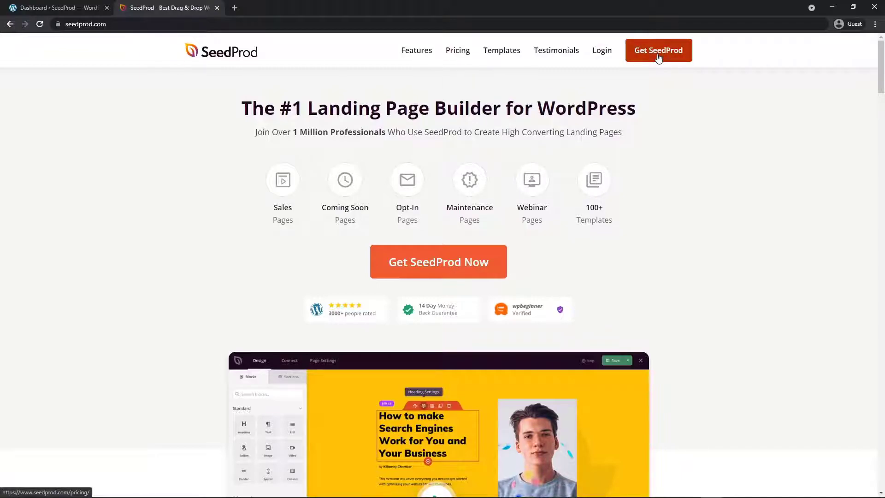
# Step: Log in to SeedProd and download the Landing Page Pro 6.5.2 zip from the Downloads tab
pyautogui.click(603, 52)
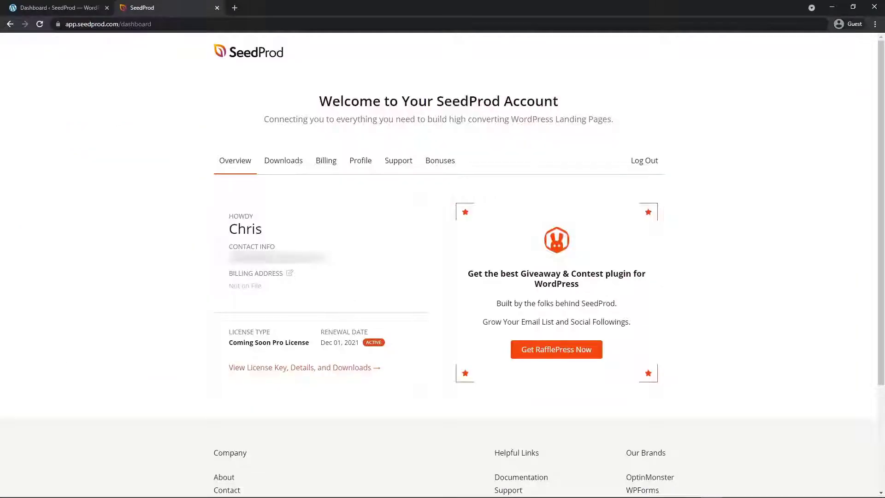
pyautogui.click(287, 165)
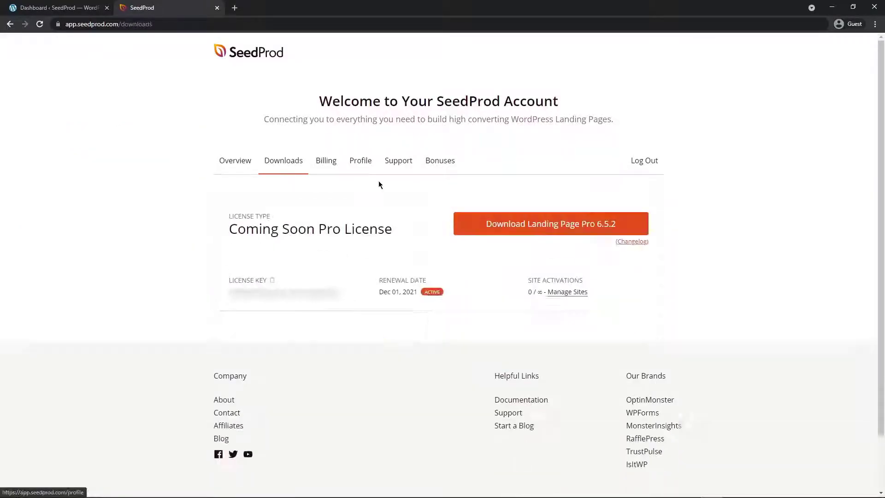
pyautogui.click(535, 224)
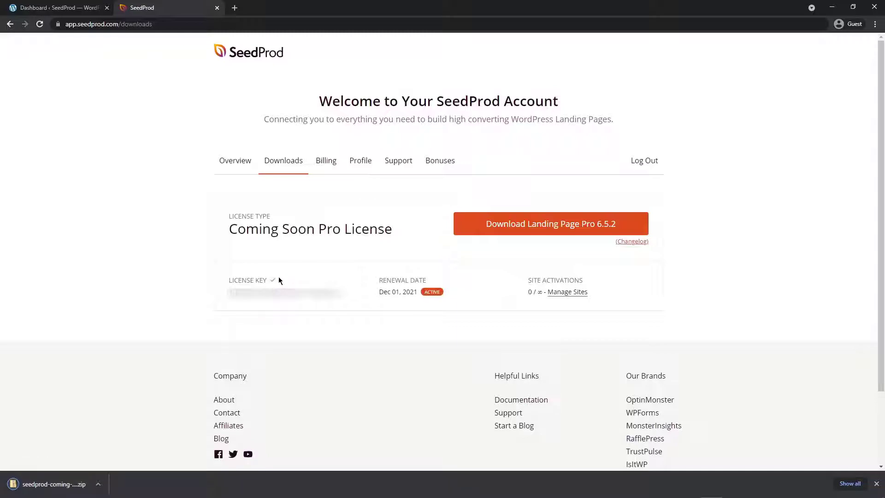
# Step: Upload the SeedProd zip under Plugins > Add New > Upload Plugin, install it and activate it
pyautogui.click(217, 7)
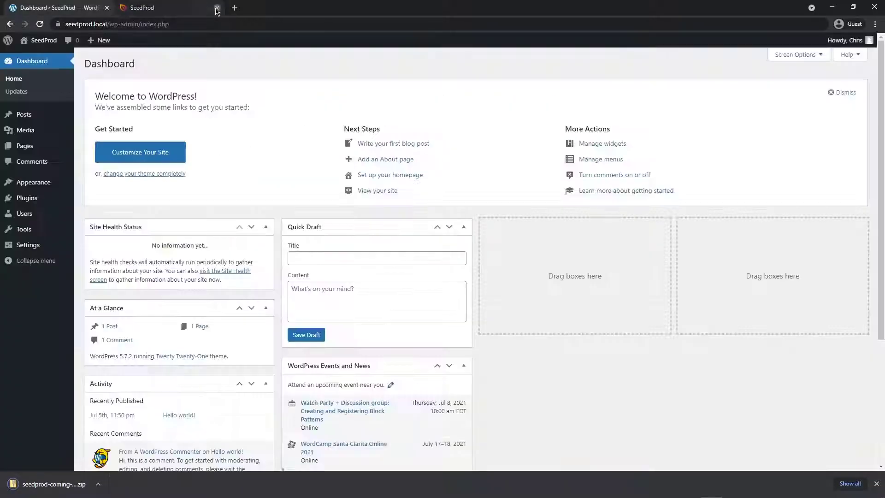
pyautogui.moveTo(26, 198)
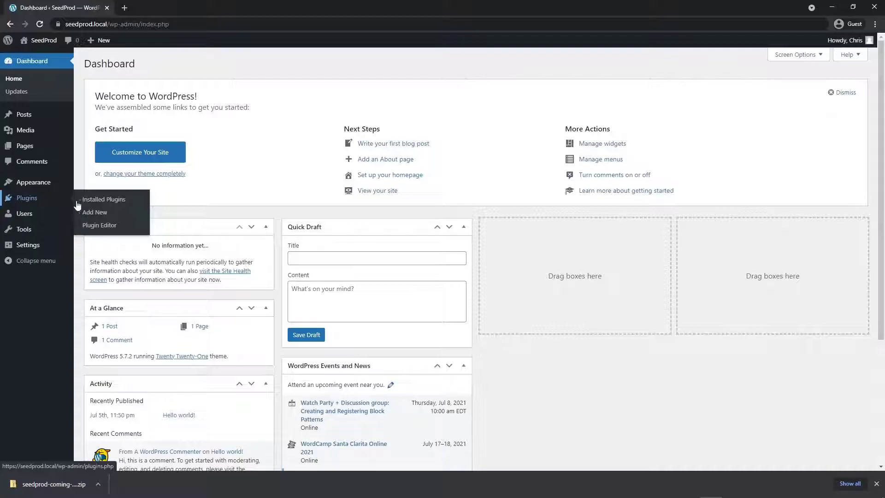
pyautogui.click(98, 215)
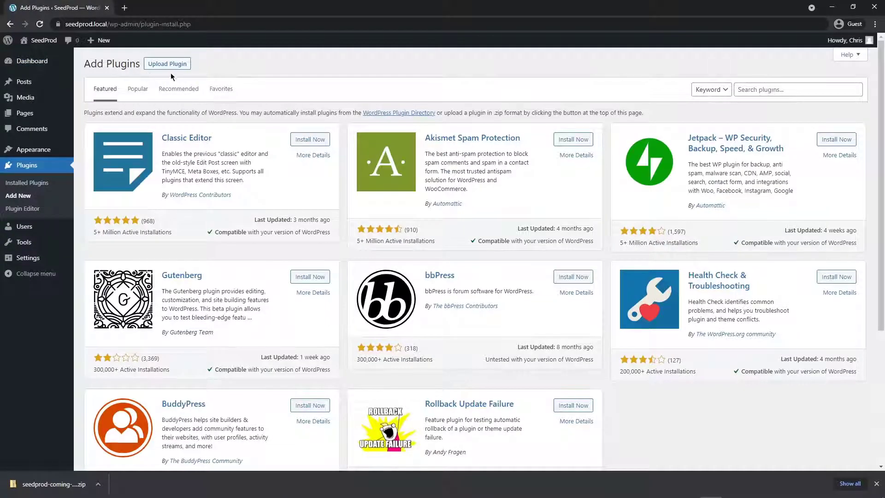
pyautogui.click(175, 64)
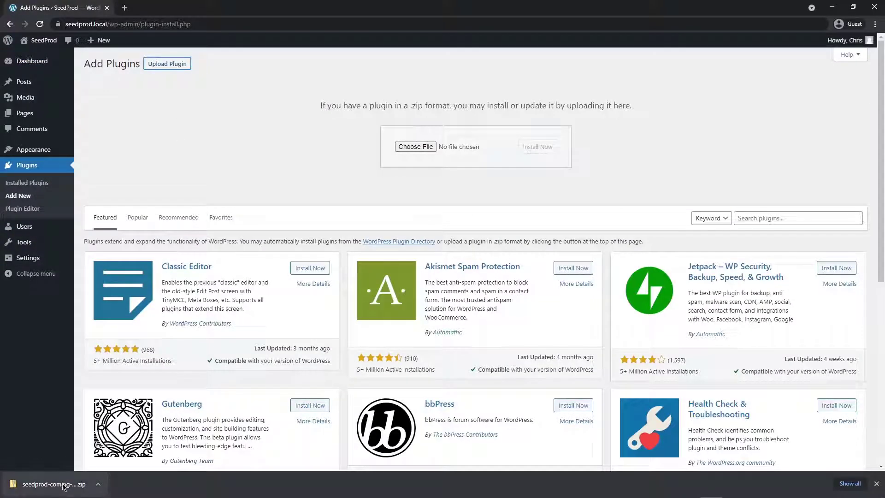
pyautogui.moveTo(64, 487); pyautogui.dragTo(423, 151)
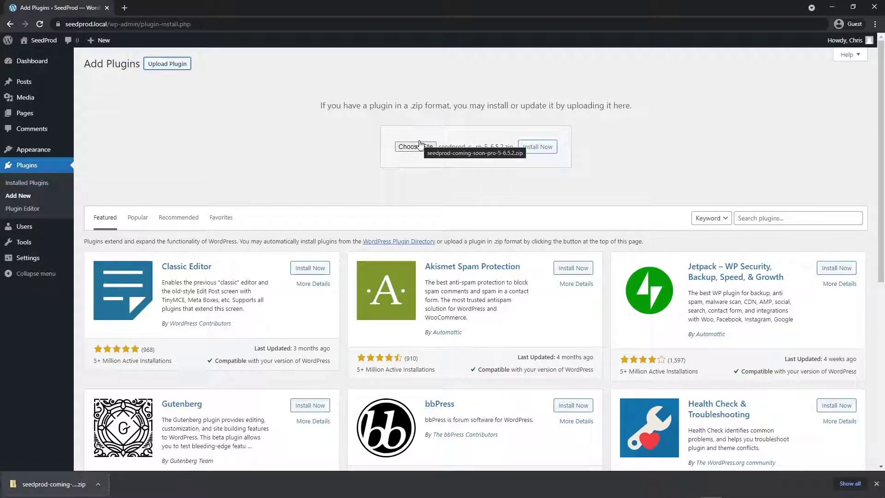
pyautogui.click(539, 148)
pyautogui.click(110, 144)
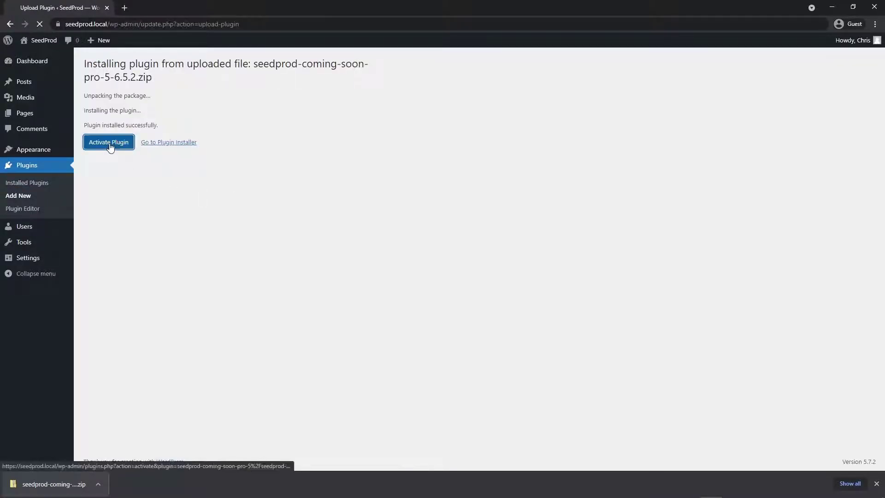
# Step: Paste and verify the license key, then go to SeedProd > Pages
pyautogui.rightClick(428, 199)
pyautogui.click(475, 274)
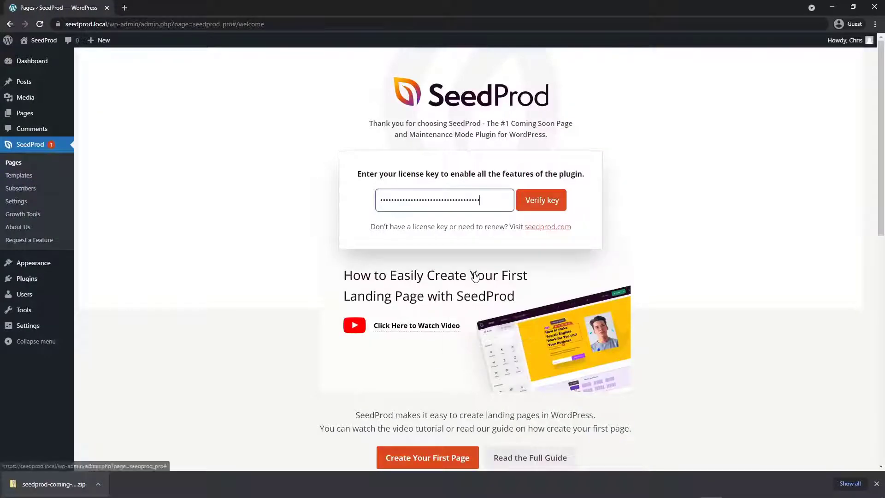
pyautogui.click(547, 208)
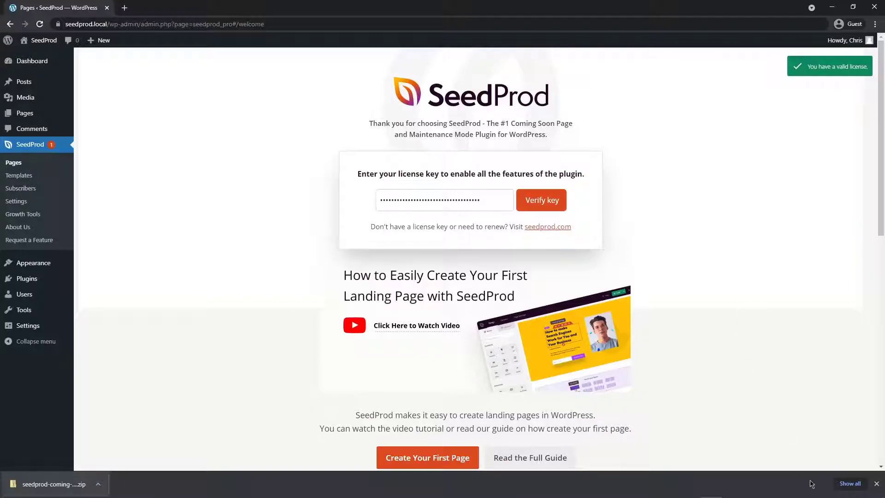
pyautogui.click(877, 484)
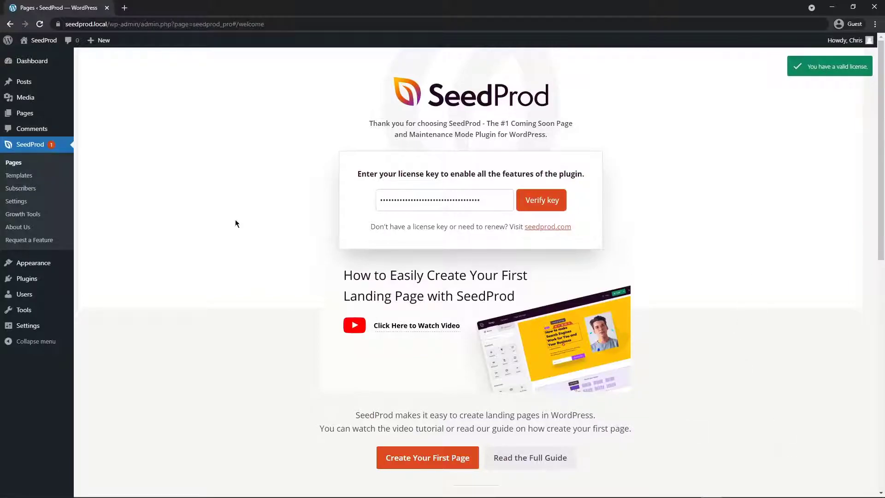
pyautogui.click(13, 163)
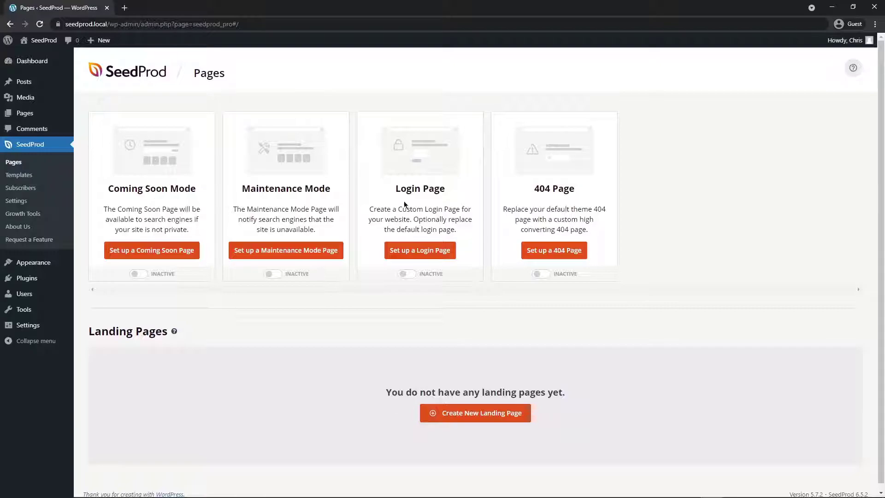
# Step: Start a new landing page and filter the templates to Sales
pyautogui.scroll(-1, 374, 332)
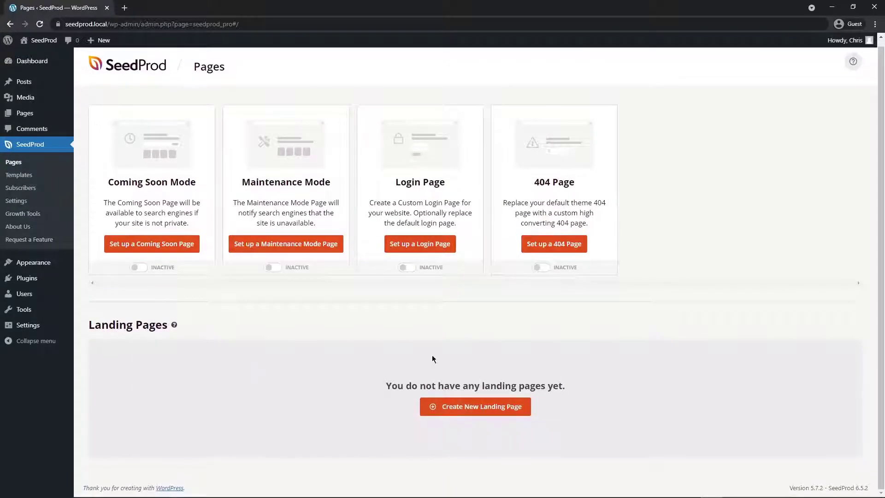
pyautogui.click(476, 416)
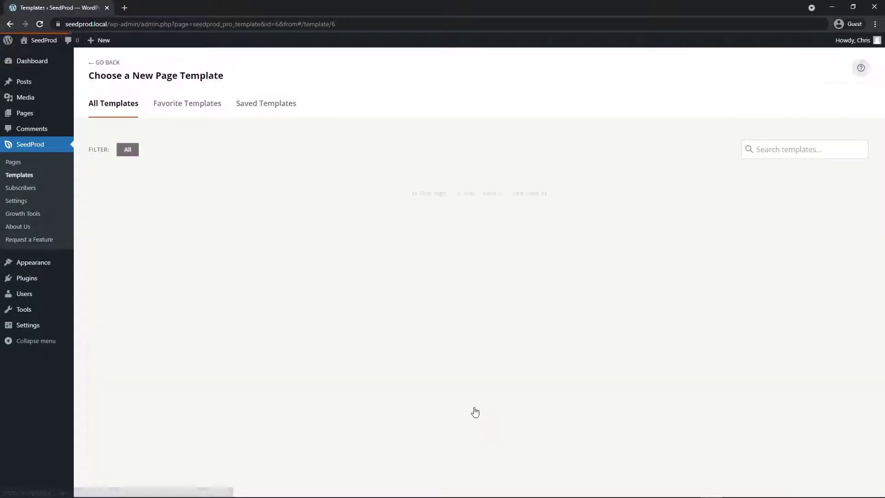
pyautogui.scroll(-15, 868, 126)
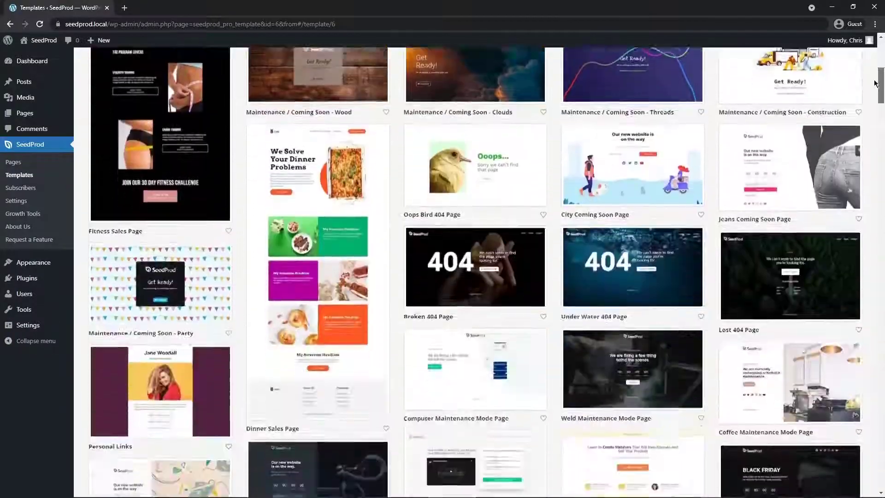
pyautogui.moveTo(868, 126); pyautogui.dragTo(872, 53)
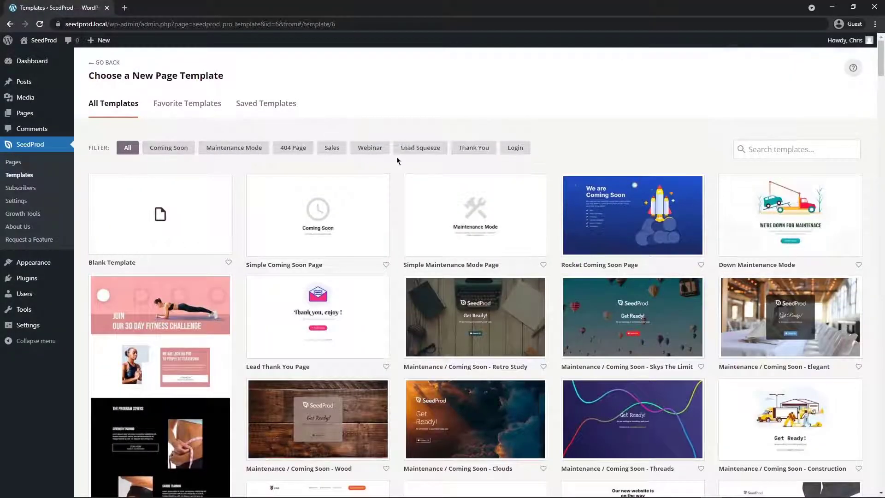
pyautogui.click(331, 148)
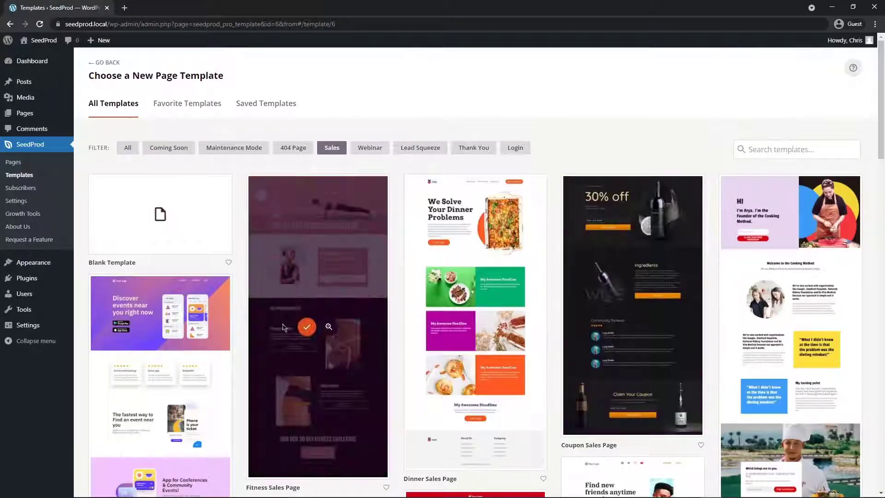
# Step: Choose the Dinner Sales Page template, name the page 'Maps' and start editing it
pyautogui.scroll(-3, 467, 314)
pyautogui.scroll(-3, 557, 350)
pyautogui.scroll(7, 430, 340)
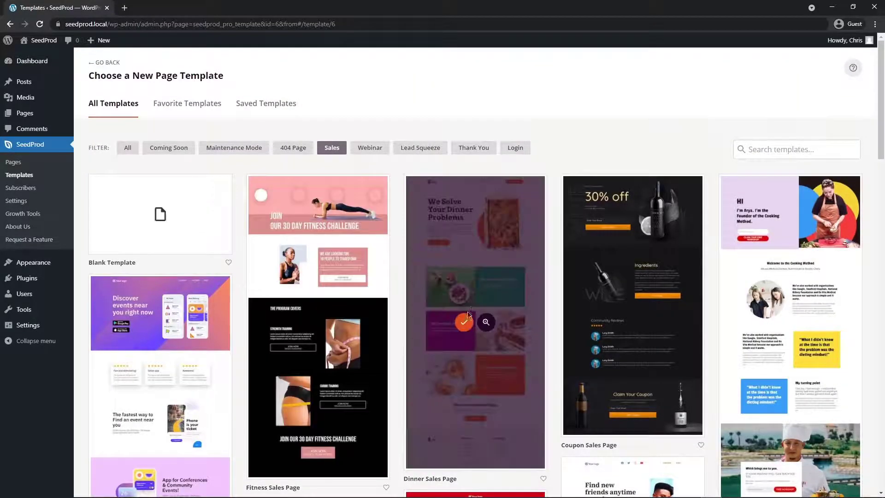
pyautogui.click(463, 322)
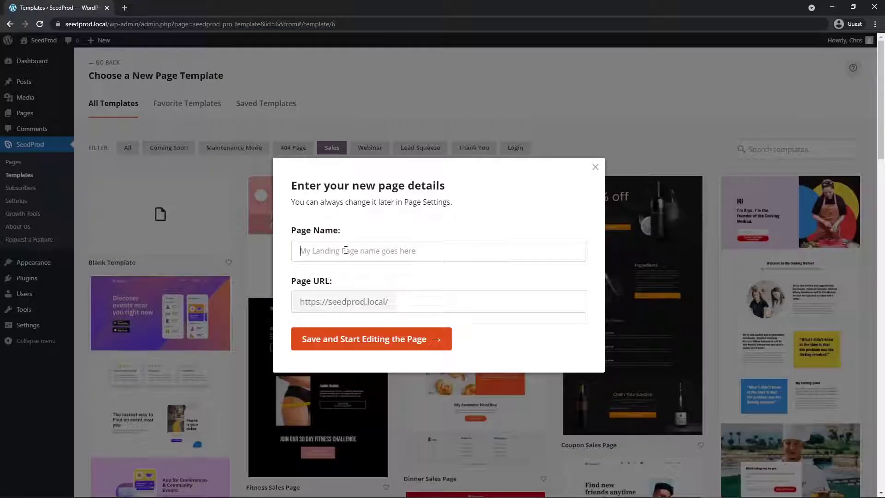
pyautogui.write('Maps')
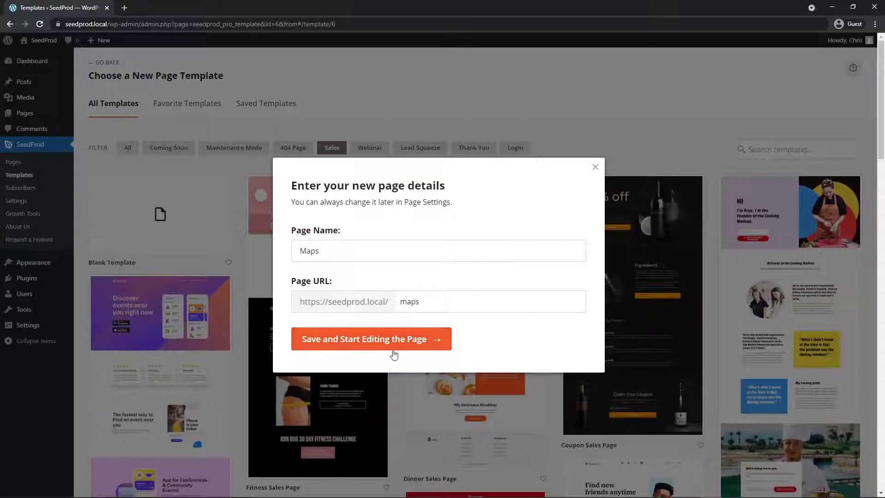
pyautogui.click(381, 343)
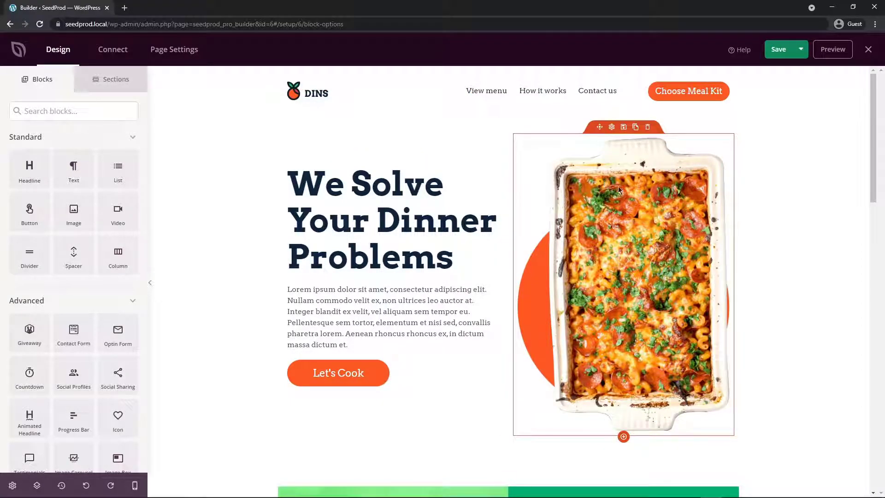
# Step: Check the headline and Let's Cook button settings, ending on the food image's Image settings
pyautogui.click(619, 191)
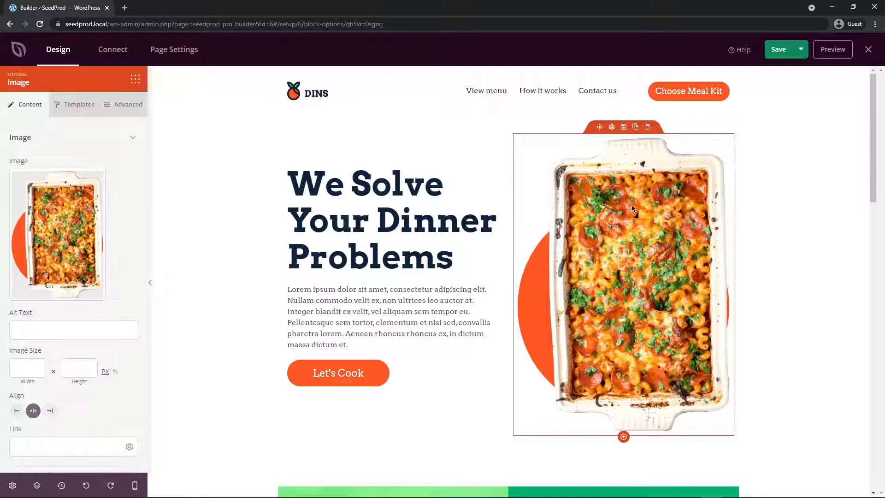
pyautogui.click(369, 199)
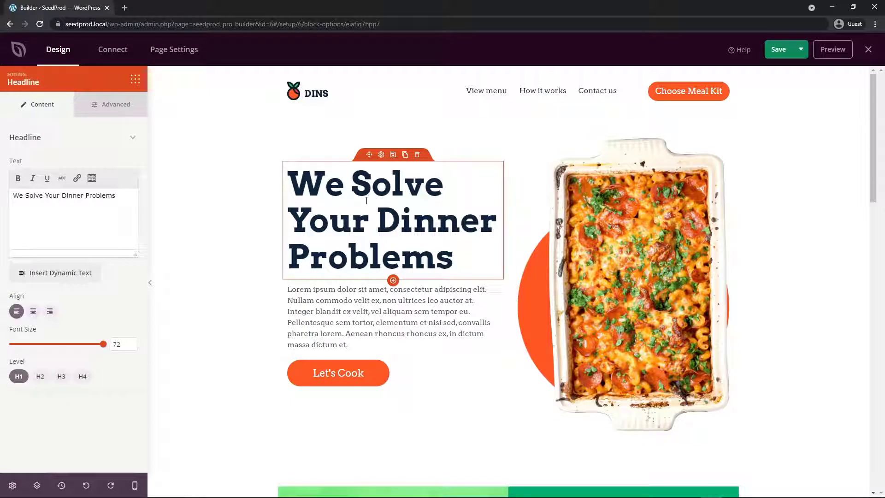
pyautogui.click(367, 375)
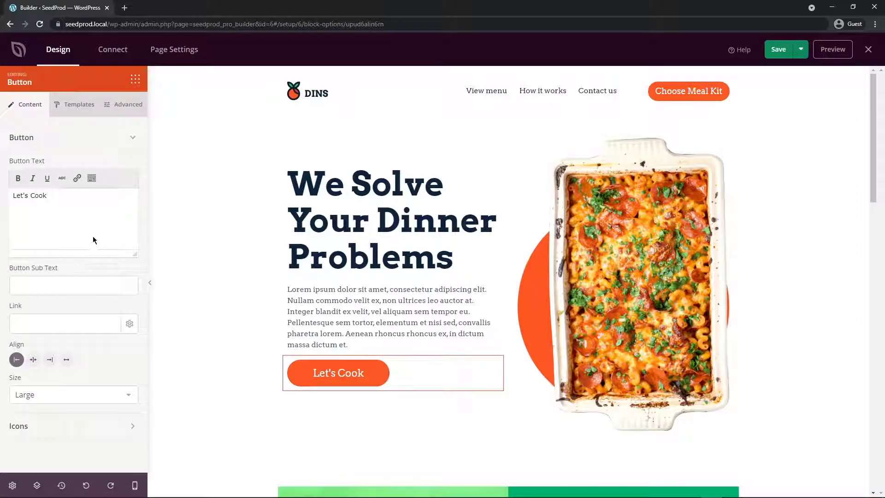
pyautogui.click(344, 209)
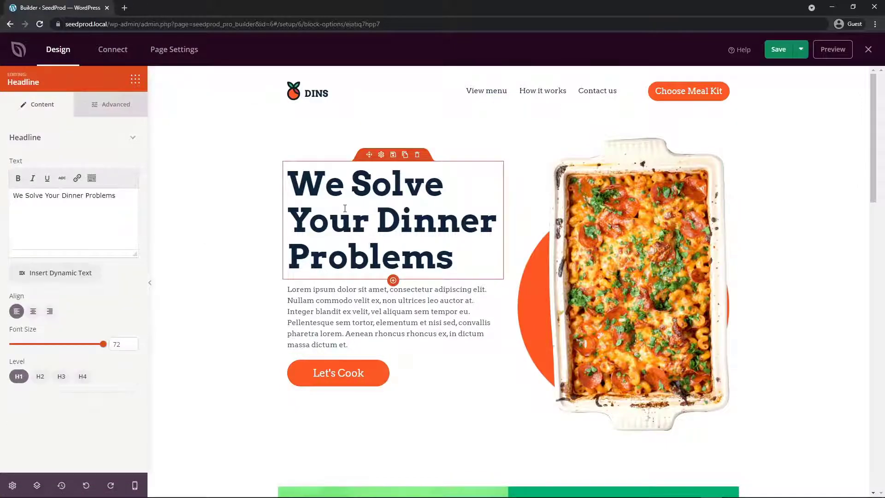
pyautogui.click(606, 229)
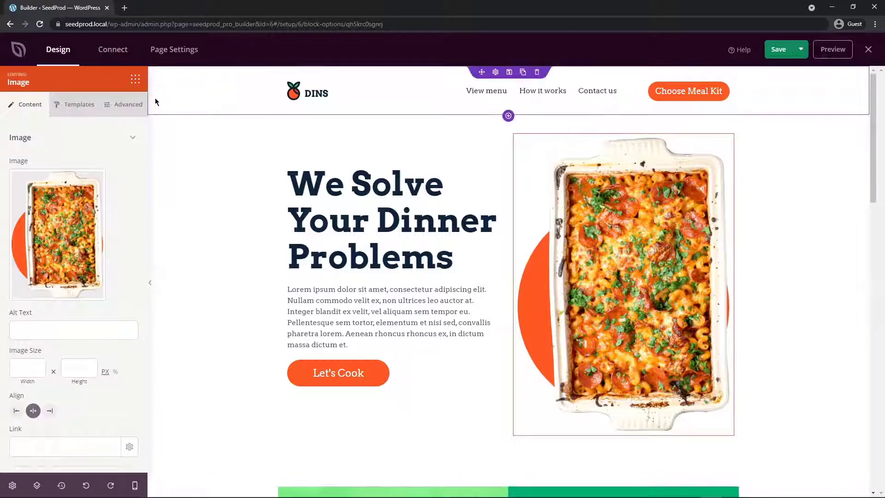
# Step: Show the Blocks panel and browse the Standard, Advanced and WooCommerce blocks
pyautogui.click(134, 78)
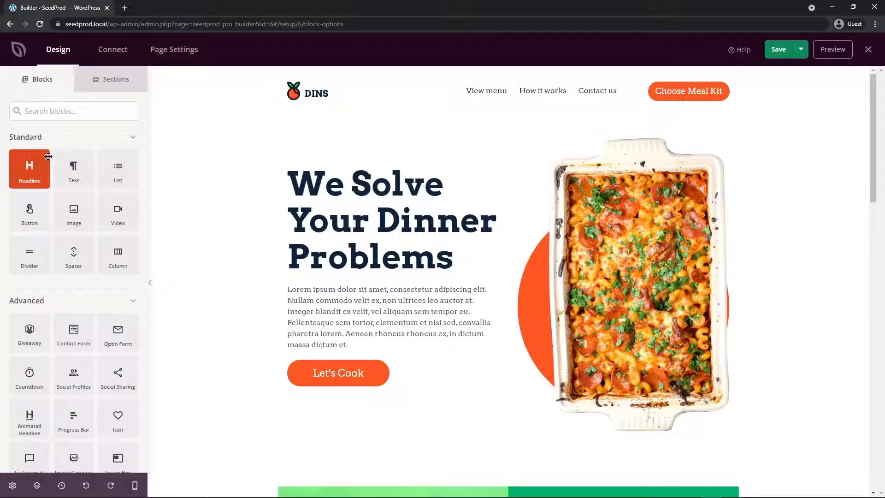
pyautogui.scroll(-10, 60, 187)
pyautogui.scroll(-1, 85, 205)
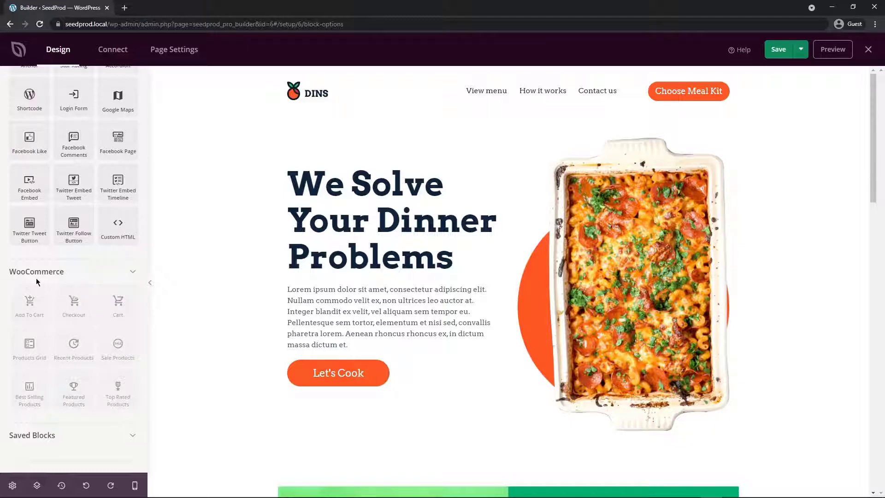
pyautogui.scroll(10, 37, 277)
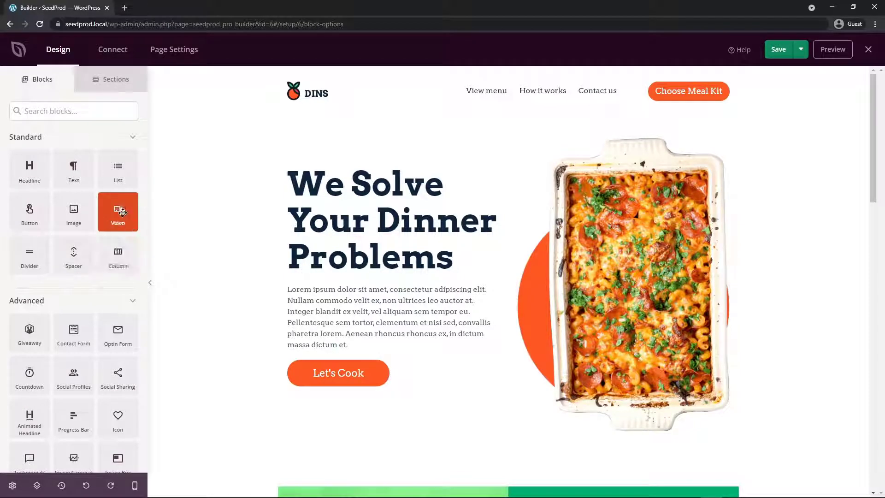
# Step: Drop a Video block under the hero headline and review its YouTube source, link and style options
pyautogui.moveTo(119, 213); pyautogui.dragTo(367, 275)
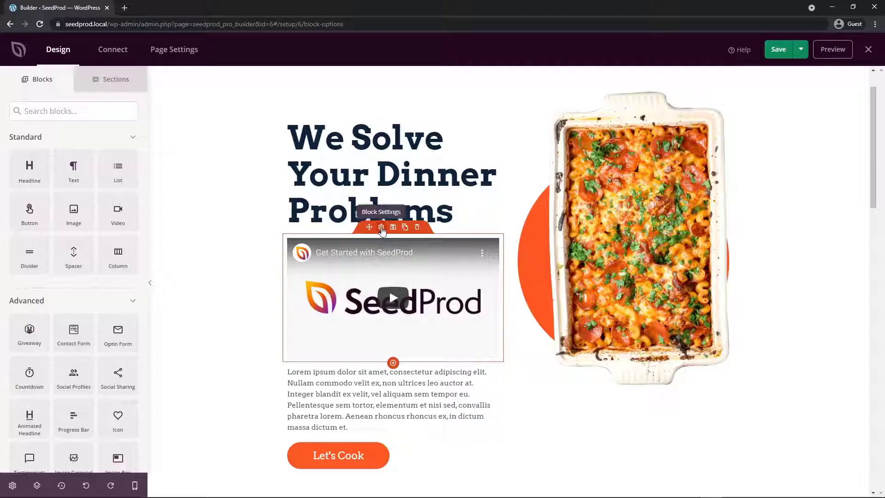
pyautogui.click(382, 227)
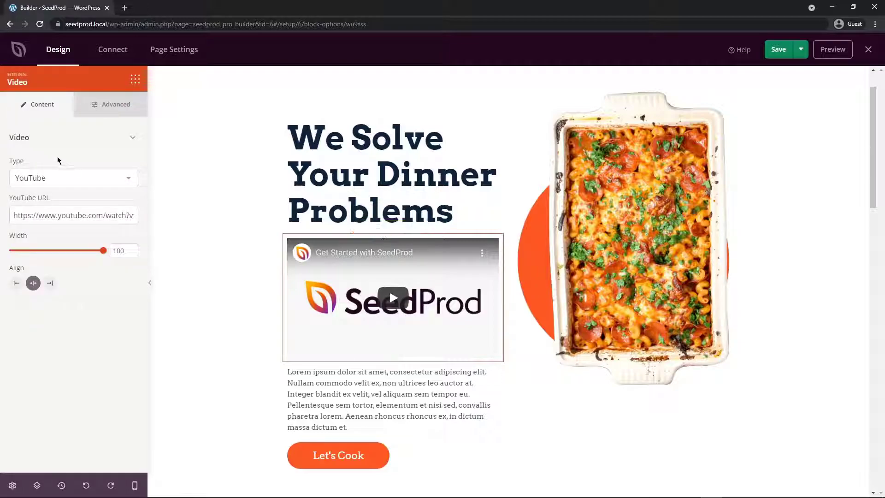
pyautogui.click(32, 179)
pyautogui.click(54, 161)
pyautogui.moveTo(46, 213); pyautogui.dragTo(2, 219)
pyautogui.click(65, 214)
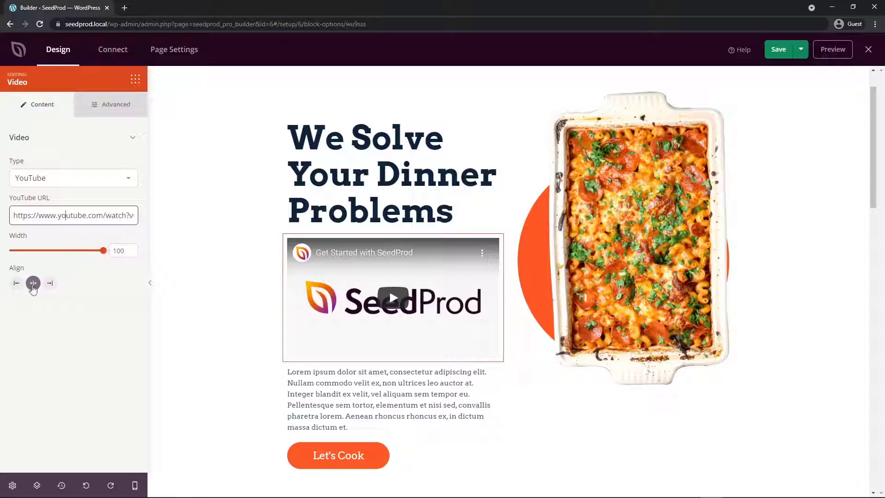
pyautogui.click(101, 116)
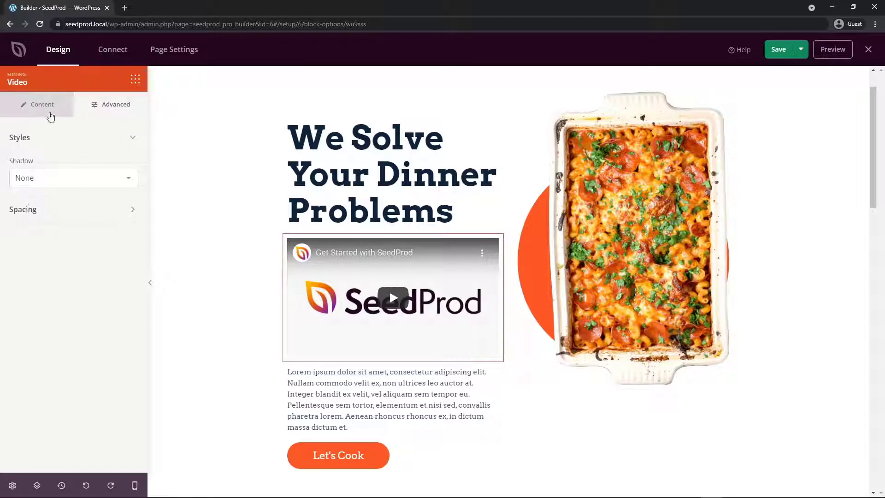
pyautogui.click(51, 114)
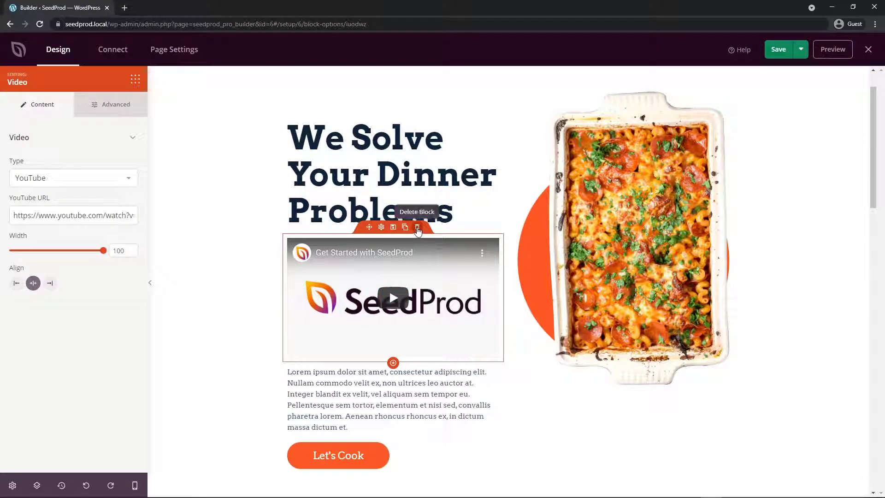
# Step: Delete the hero video block
pyautogui.click(417, 228)
pyautogui.click(418, 277)
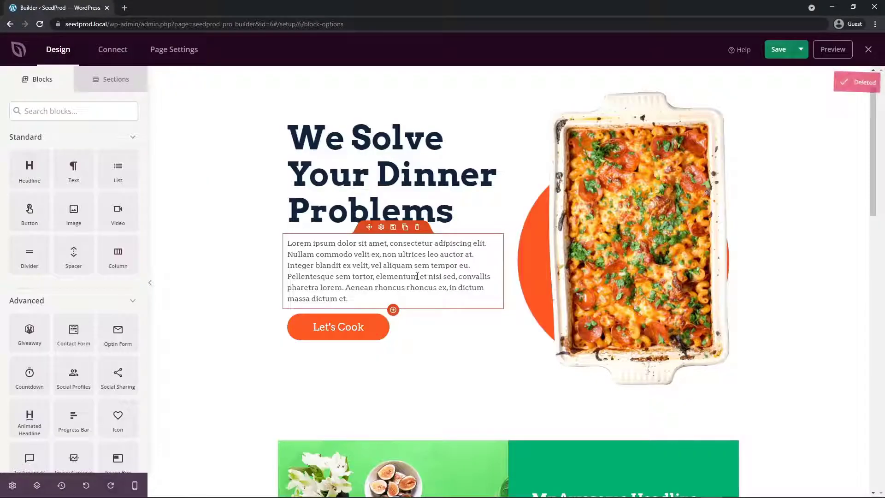
pyautogui.moveTo(869, 120); pyautogui.dragTo(876, 386)
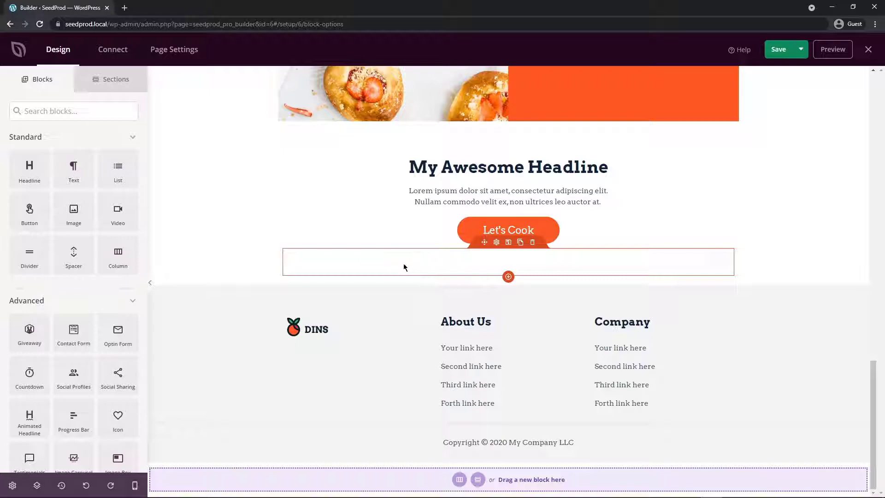
# Step: Search blocks for 'map' and place a Google Maps block above the footer
pyautogui.click(54, 111)
pyautogui.write('map')
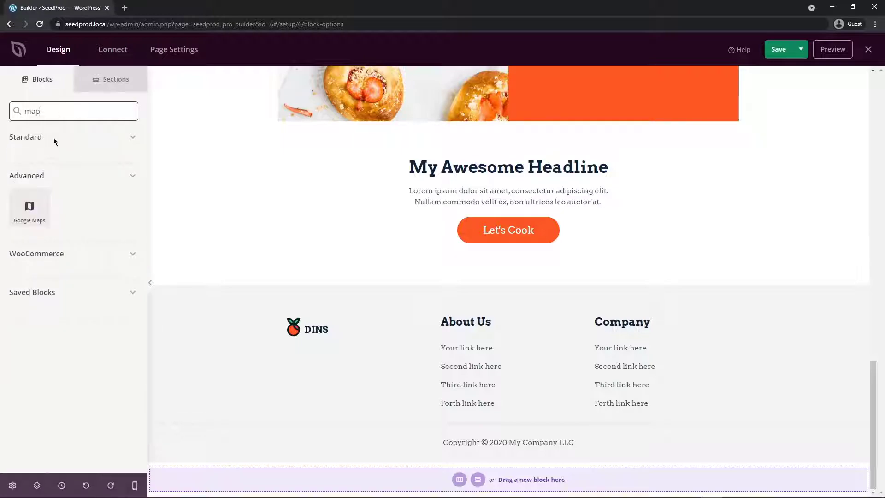
pyautogui.press('BackSpace')
pyautogui.press('BackSpace')
pyautogui.press('BackSpace')
pyautogui.scroll(-5, 39, 197)
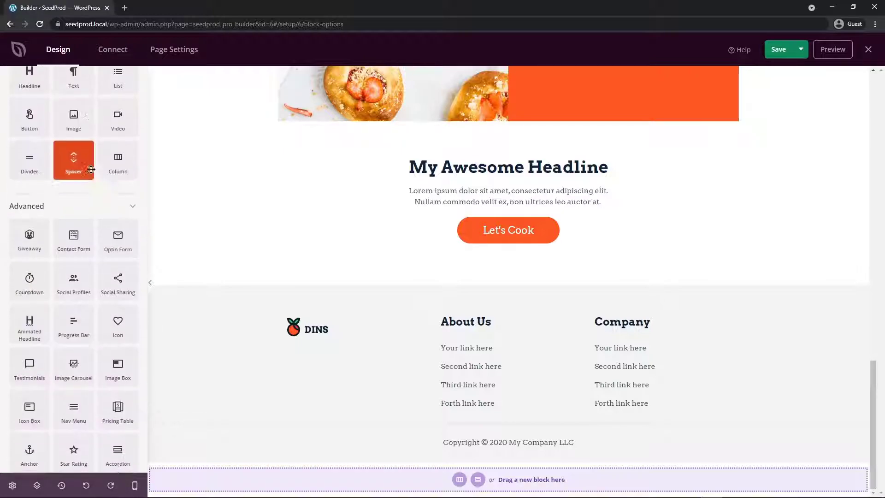
pyautogui.scroll(-1, 87, 172)
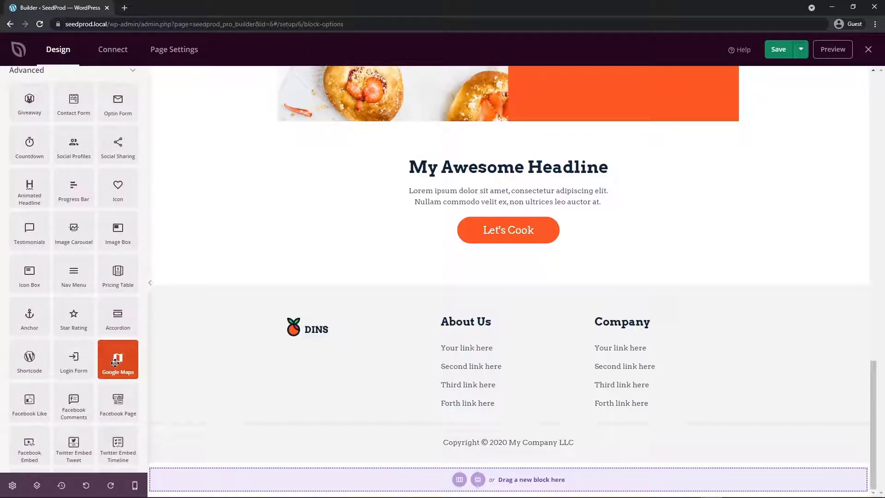
pyautogui.moveTo(116, 363); pyautogui.dragTo(508, 277)
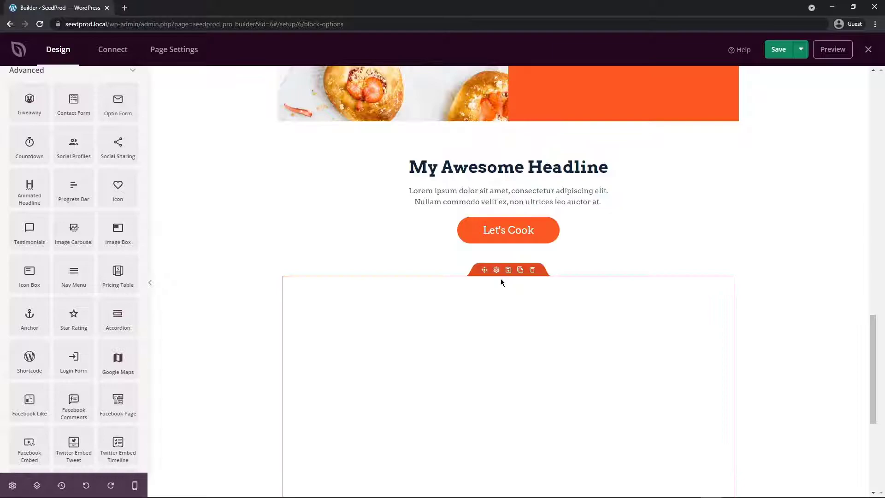
pyautogui.scroll(-2, 507, 284)
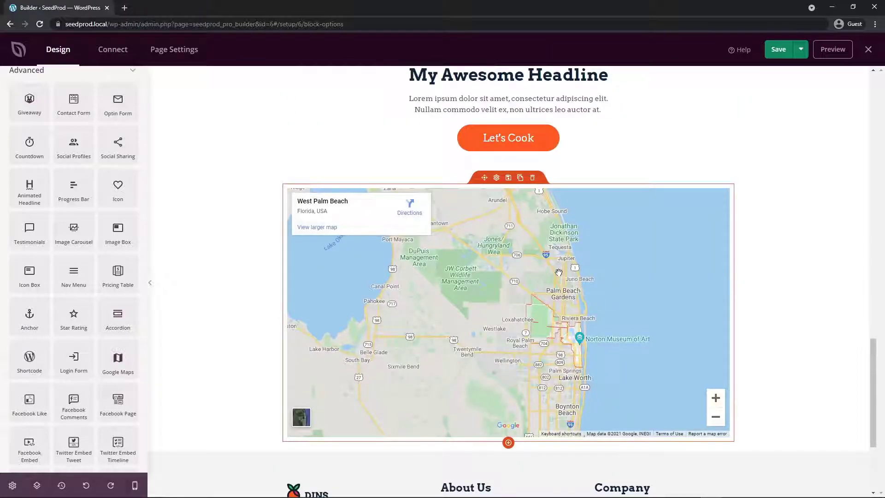
pyautogui.scroll(2, 558, 272)
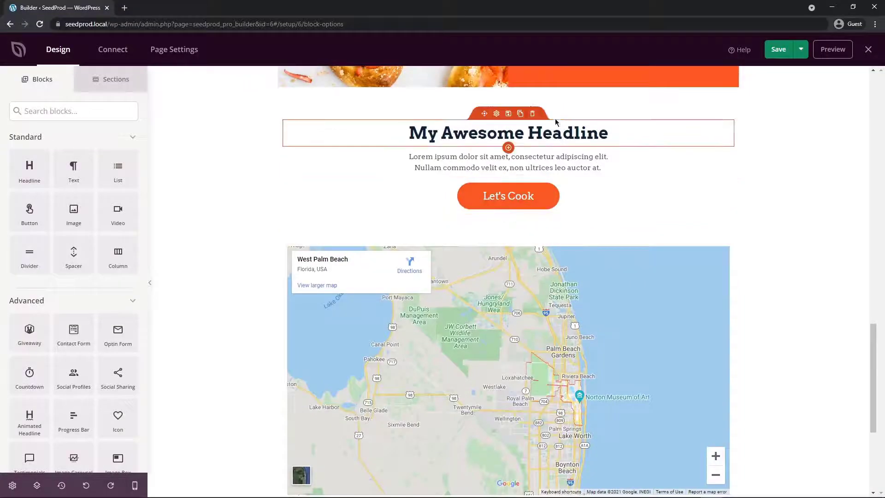
# Step: Duplicate the My Awesome Headline, move the copy above the map and retitle it 'Our Location'
pyautogui.click(520, 113)
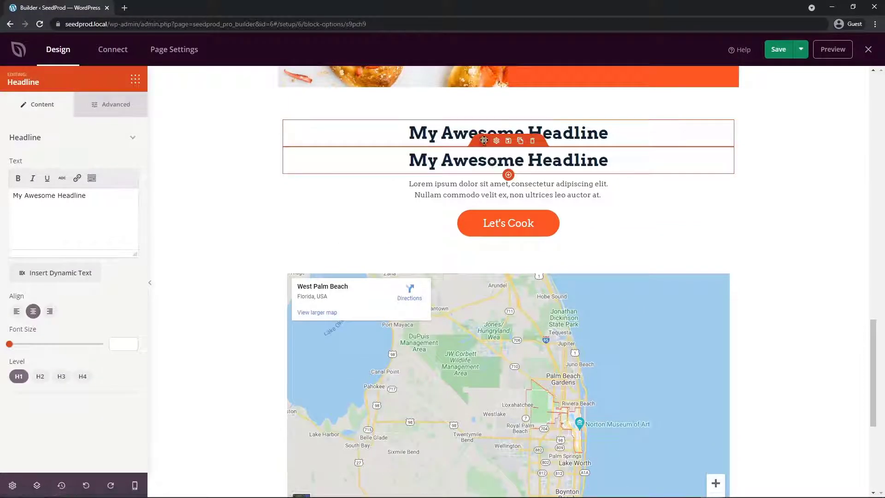
pyautogui.moveTo(484, 144); pyautogui.dragTo(446, 254)
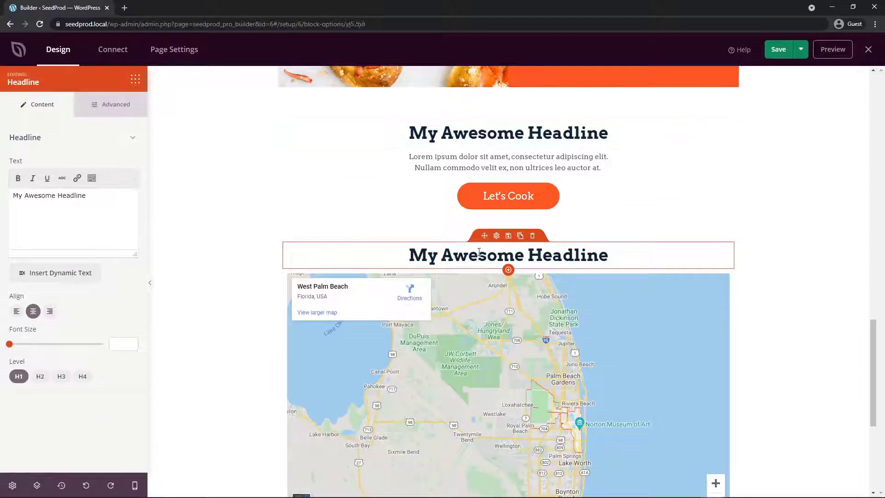
pyautogui.moveTo(106, 209); pyautogui.dragTo(3, 195)
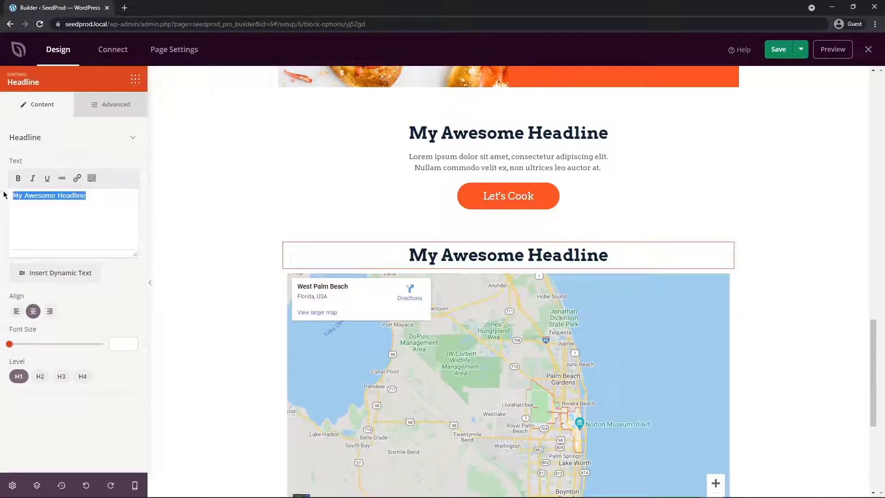
pyautogui.write('Our Location')
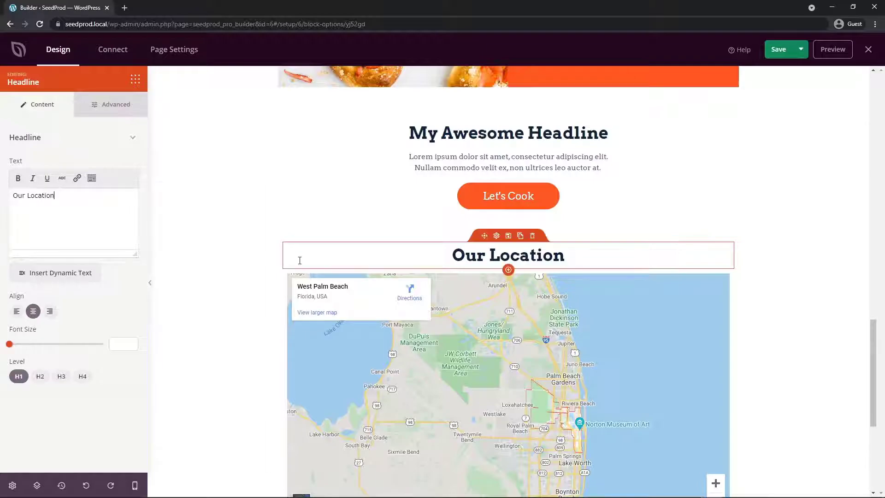
pyautogui.scroll(-3, 412, 211)
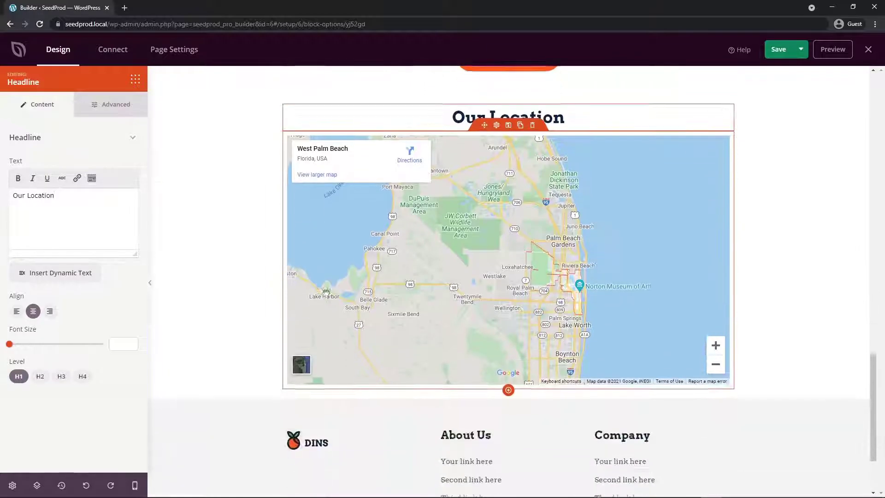
# Step: Change the map location to Statue of Liberty and settle the zoom at city level
pyautogui.click(496, 125)
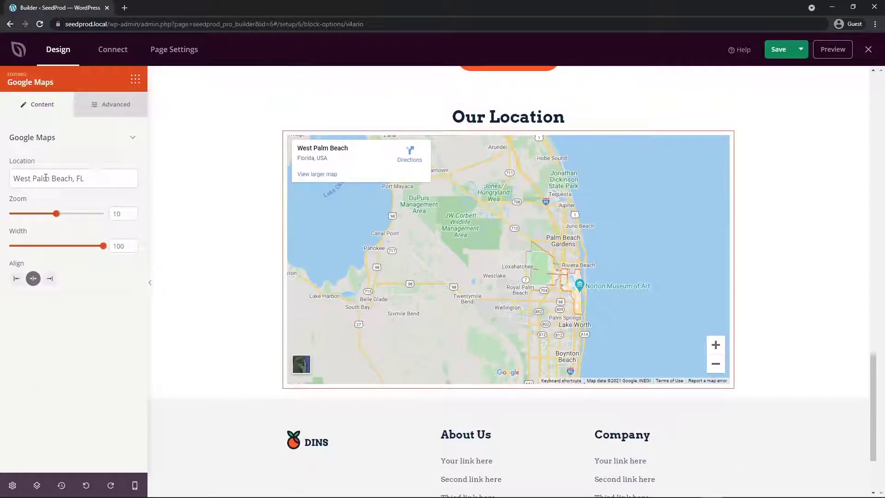
pyautogui.moveTo(84, 179); pyautogui.dragTo(8, 177)
pyautogui.write('S')
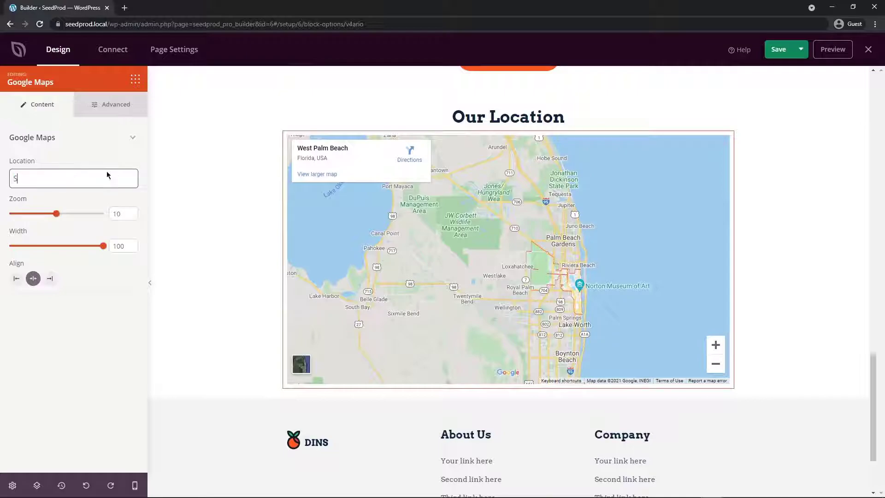
pyautogui.write('tatue of Liberty')
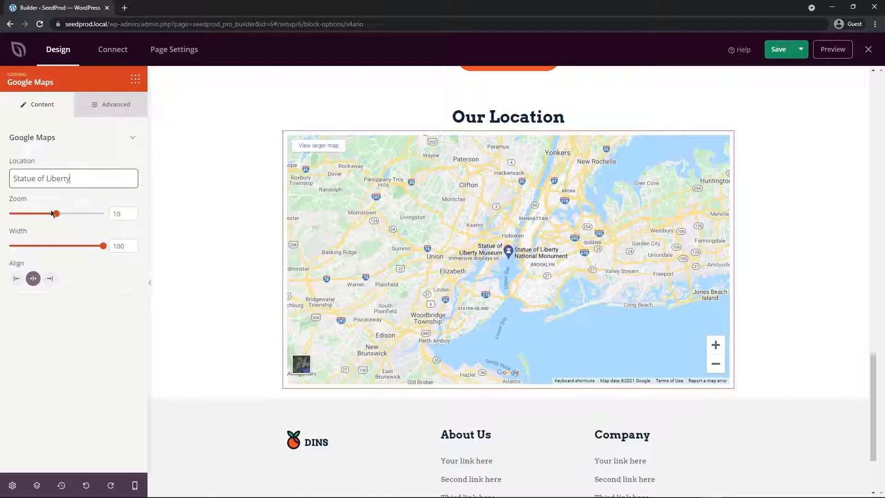
pyautogui.moveTo(56, 213); pyautogui.dragTo(18, 214)
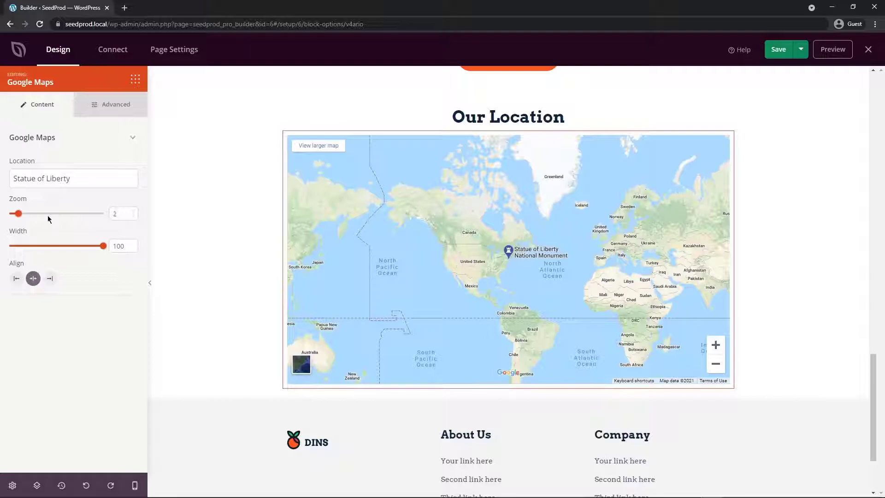
pyautogui.moveTo(19, 214); pyautogui.dragTo(87, 214)
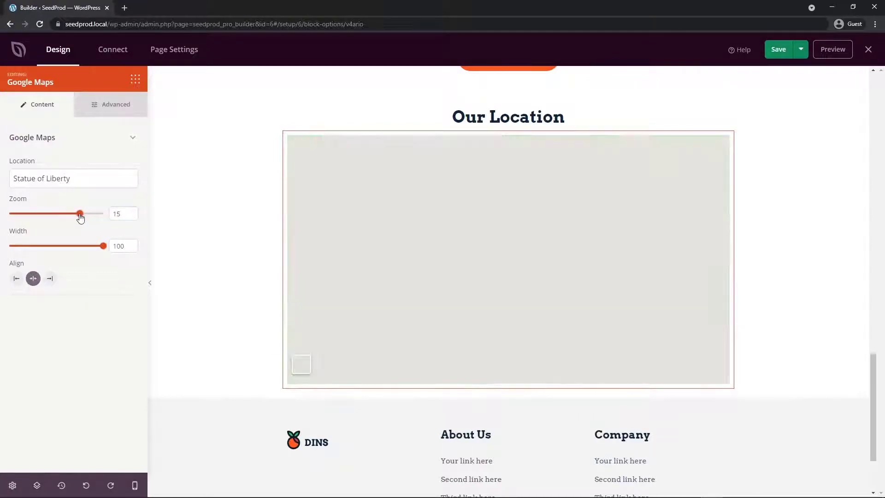
pyautogui.moveTo(80, 215); pyautogui.dragTo(60, 214)
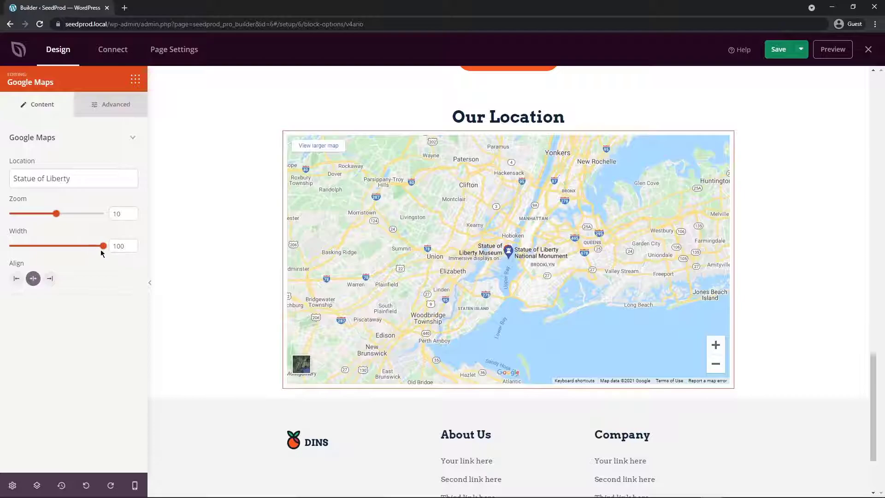
# Step: Try half width and left alignment, then centre the map at full width 100
pyautogui.moveTo(103, 249); pyautogui.dragTo(57, 246)
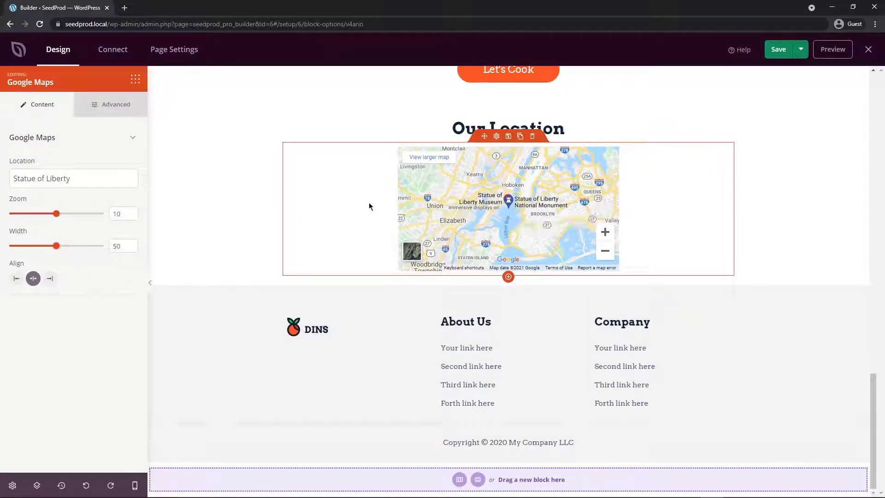
pyautogui.click(16, 279)
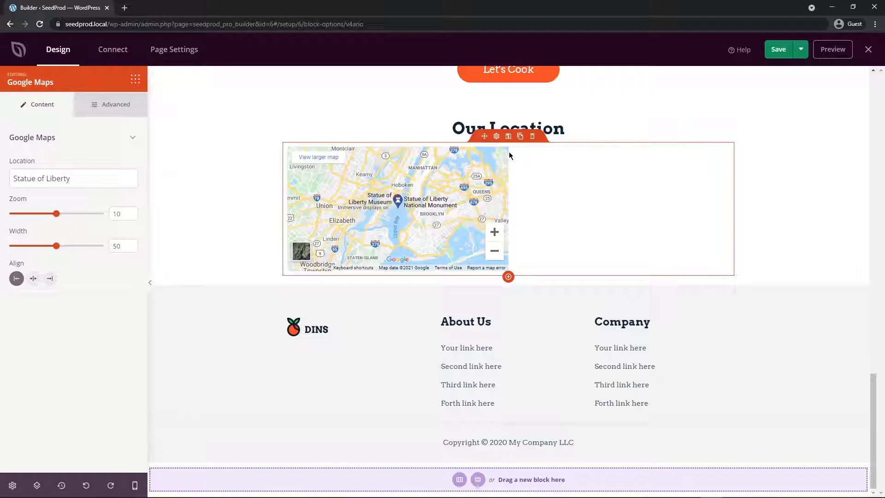
pyautogui.click(33, 279)
pyautogui.moveTo(56, 246); pyautogui.dragTo(104, 247)
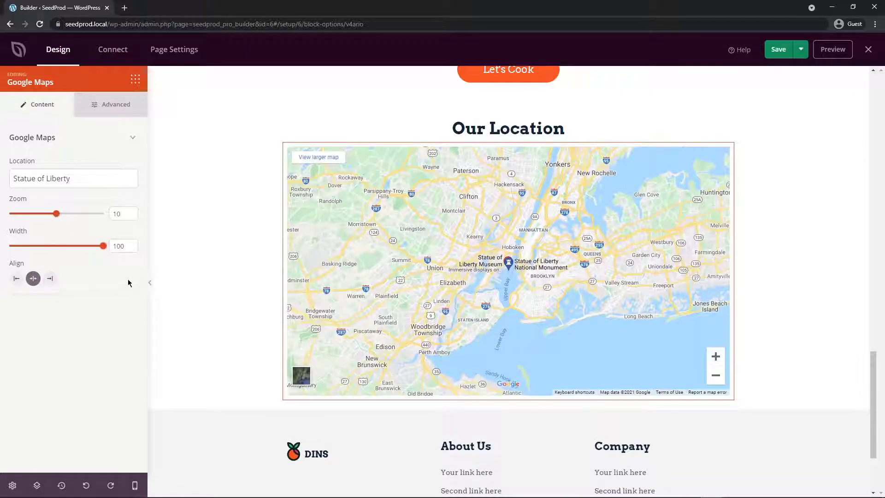
# Step: Give the map block a Large shadow in its Advanced options
pyautogui.click(107, 111)
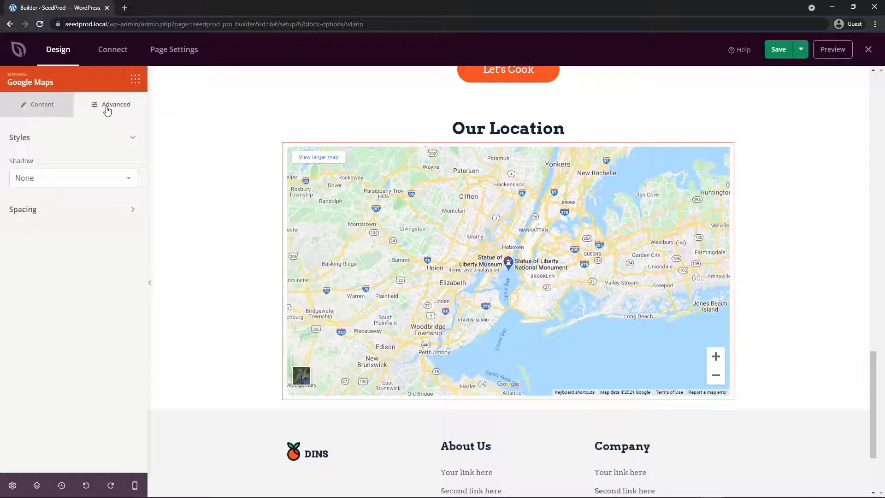
pyautogui.click(66, 180)
pyautogui.click(74, 240)
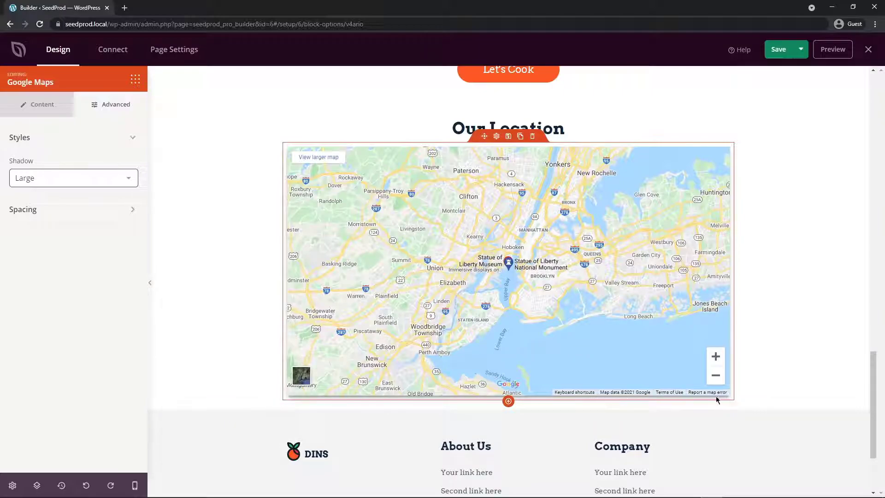
# Step: Test top margin and padding values of 50 and 100, then clear them again
pyautogui.click(83, 210)
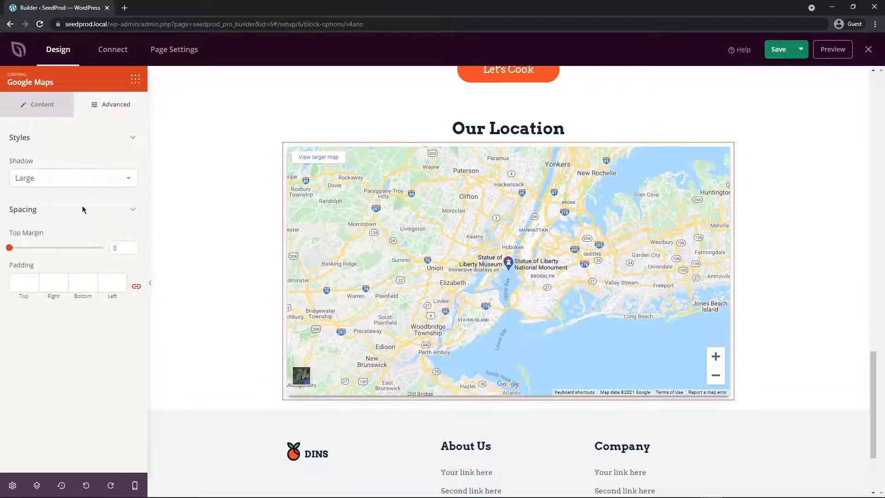
pyautogui.moveTo(11, 253)
pyautogui.mouseDown()
pyautogui.moveTo(76, 252)
pyautogui.moveTo(11, 254)
pyautogui.mouseUp()
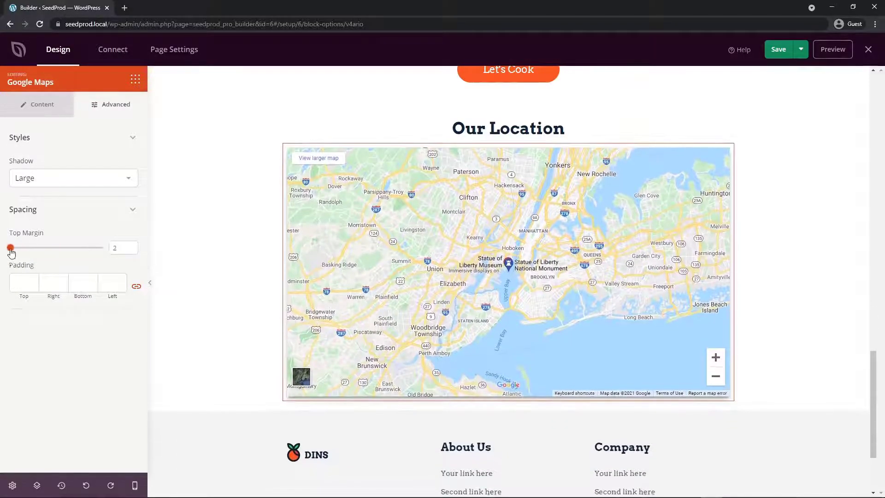
pyautogui.click(117, 248)
pyautogui.press('BackSpace')
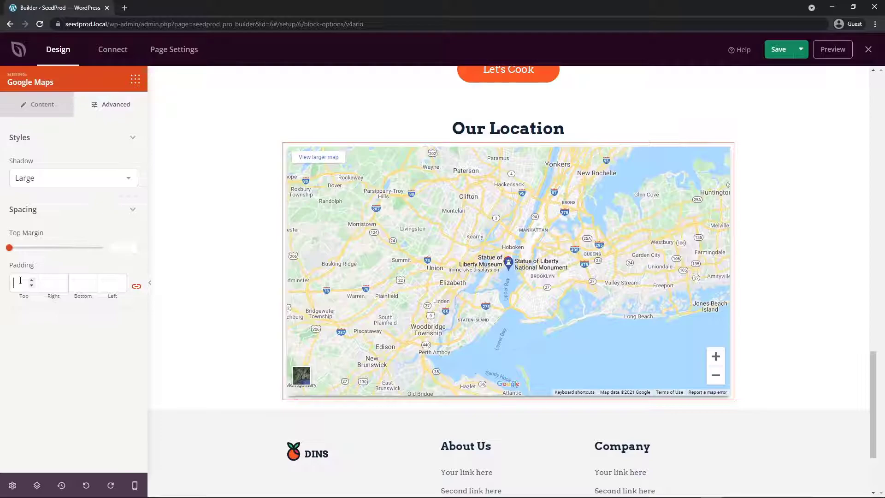
pyautogui.write('50')
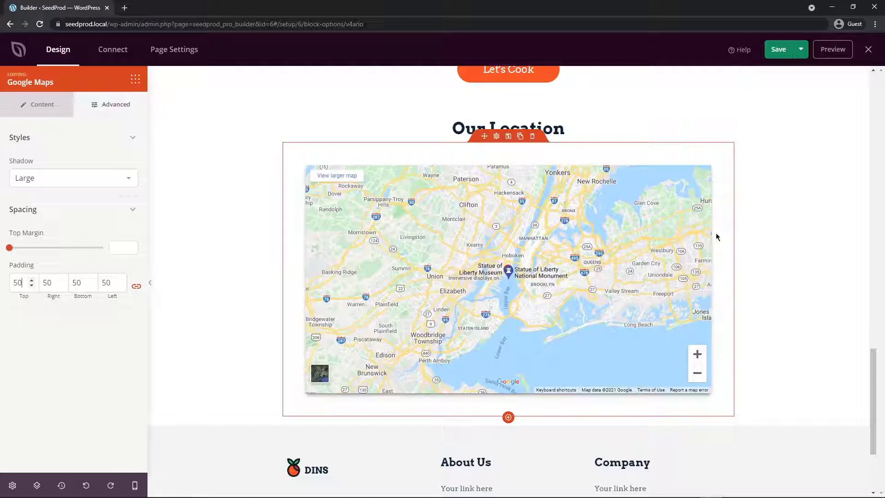
pyautogui.doubleClick(22, 282)
pyautogui.press('BackSpace')
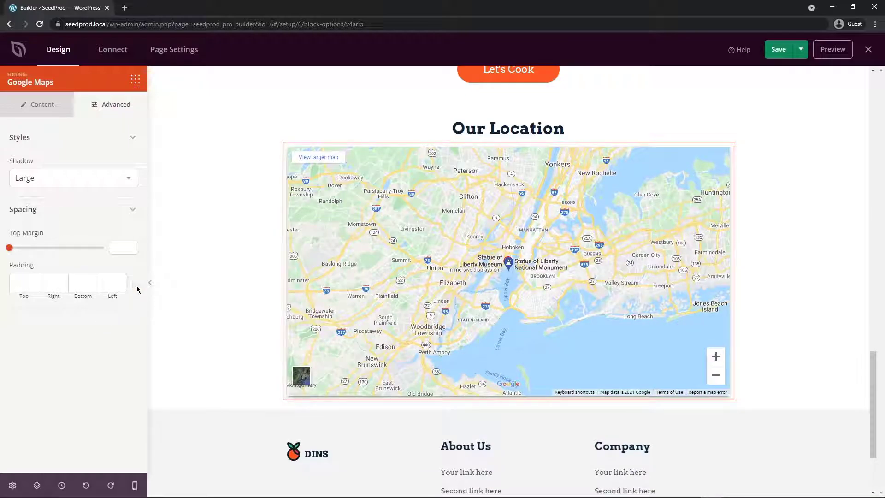
pyautogui.click(81, 283)
pyautogui.write('100')
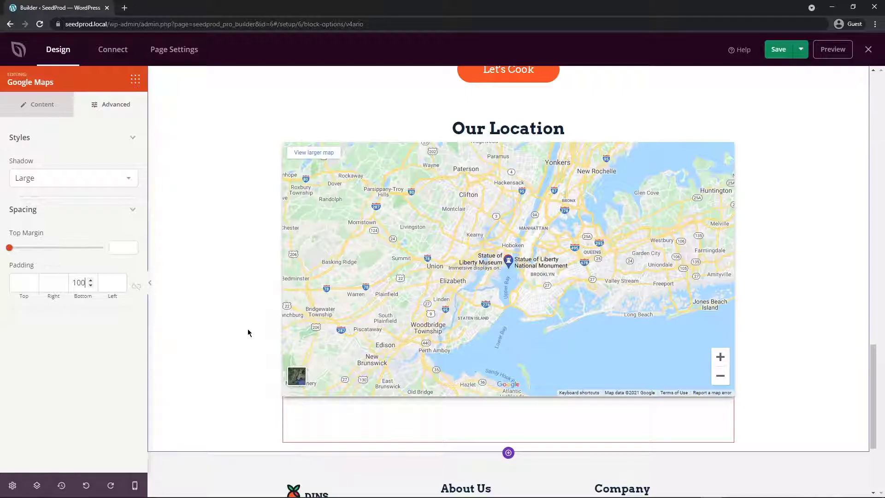
pyautogui.scroll(-1, 202, 303)
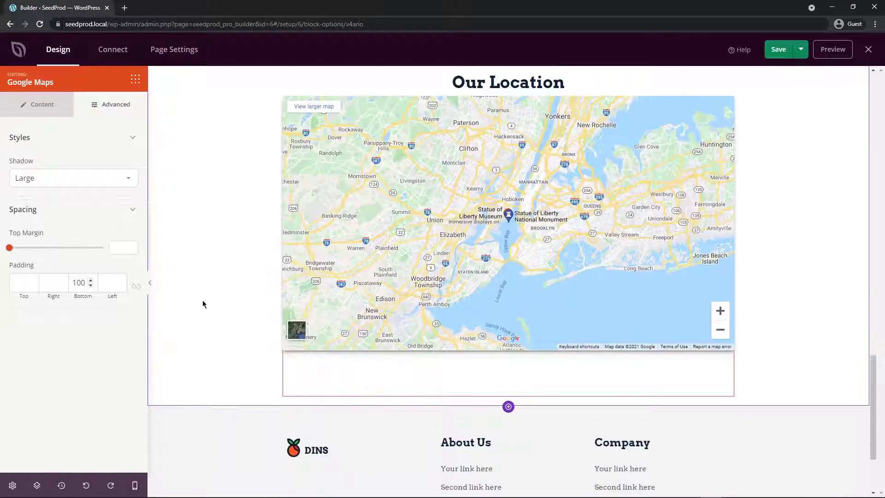
pyautogui.scroll(1, 231, 299)
pyautogui.press('BackSpace')
pyautogui.press('BackSpace')
pyautogui.press('BackSpace')
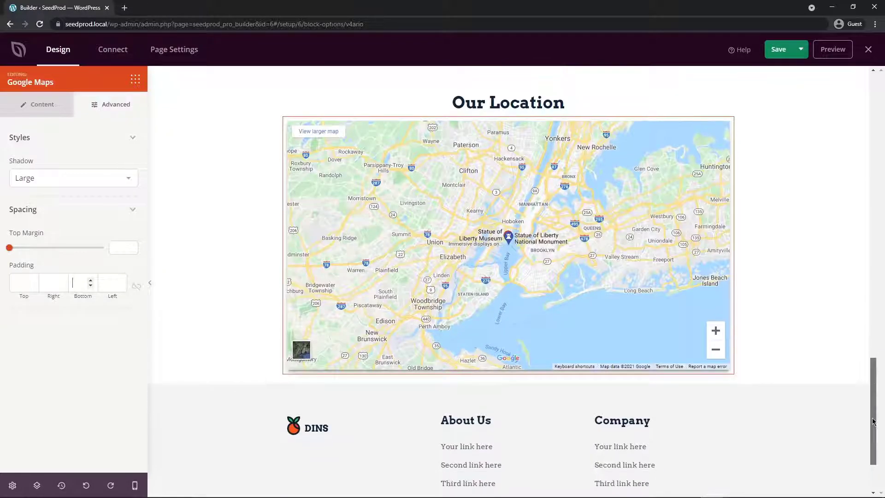
pyautogui.moveTo(872, 418); pyautogui.dragTo(877, 101)
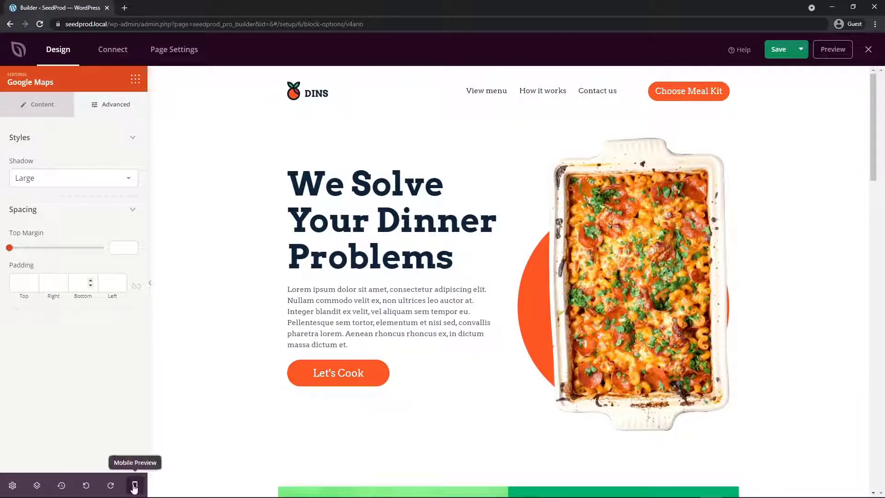
pyautogui.click(134, 485)
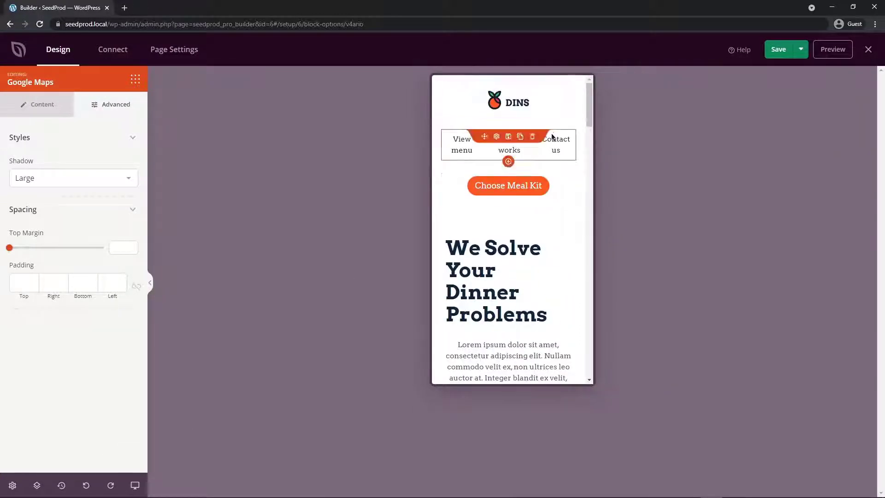
pyautogui.moveTo(590, 99); pyautogui.dragTo(134, 486)
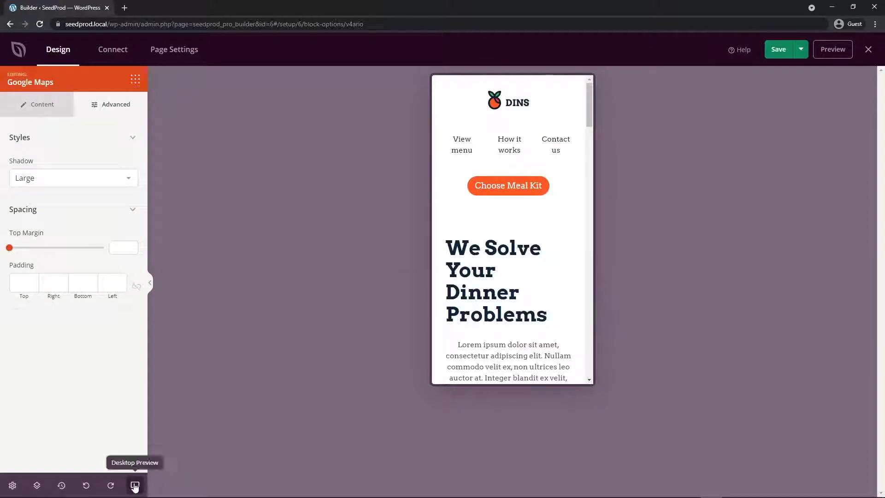
pyautogui.click(135, 485)
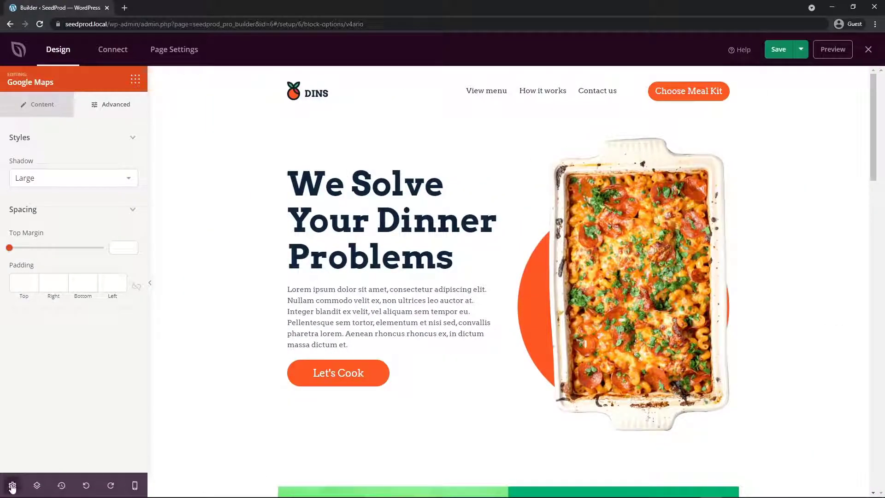
# Step: In Global Settings fonts, try Anton and Amarante headings and Averia Serif Libre body text
pyautogui.click(12, 485)
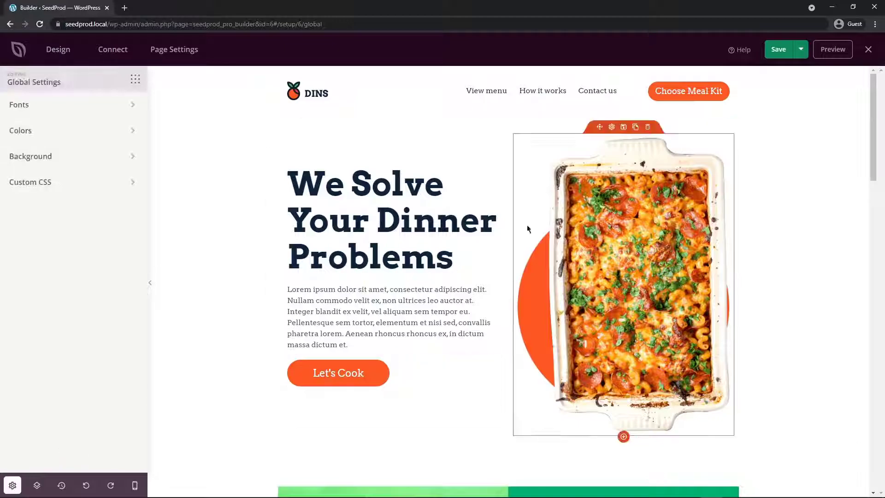
pyautogui.click(21, 105)
pyautogui.click(56, 141)
pyautogui.click(54, 187)
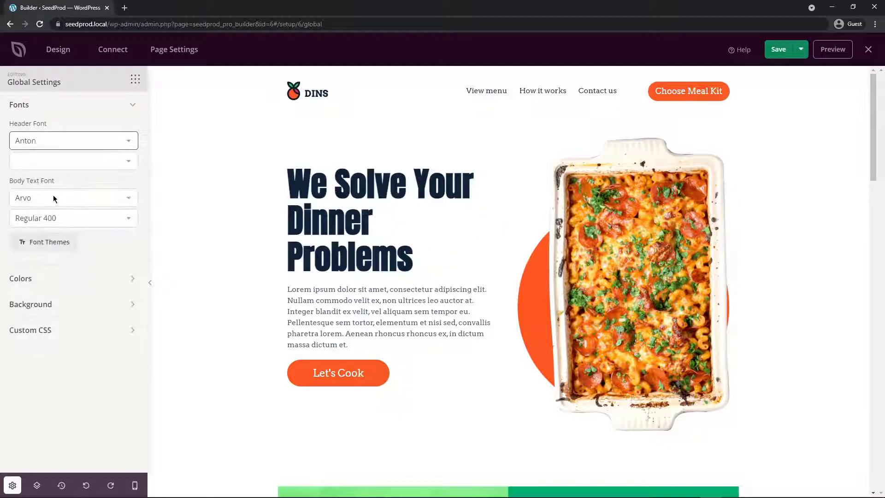
pyautogui.click(98, 139)
pyautogui.click(73, 203)
pyautogui.scroll(-15, 649, 244)
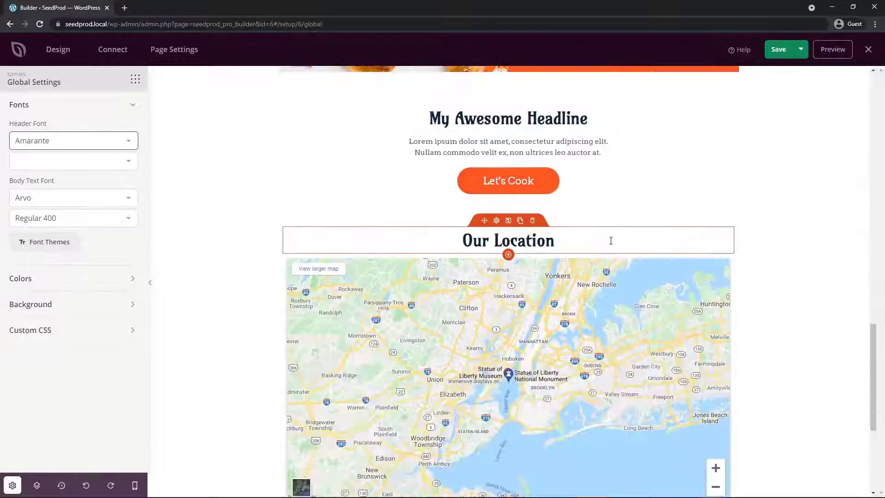
pyautogui.scroll(15, 611, 240)
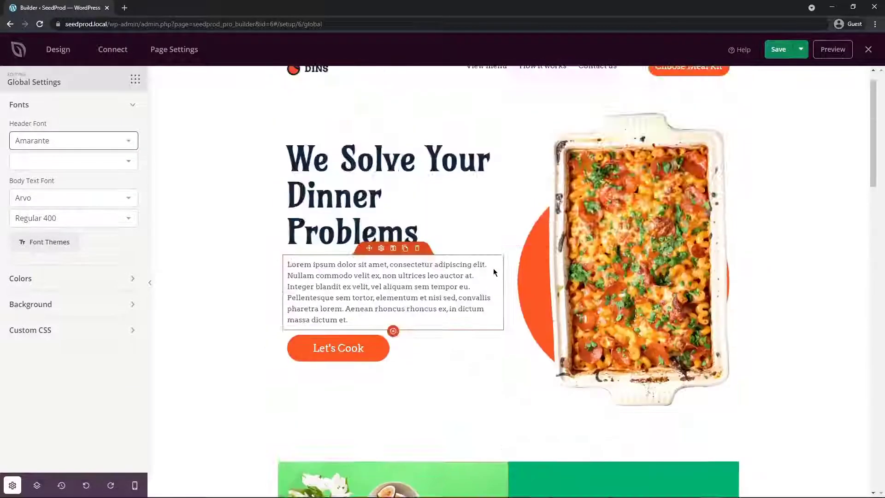
pyautogui.click(59, 199)
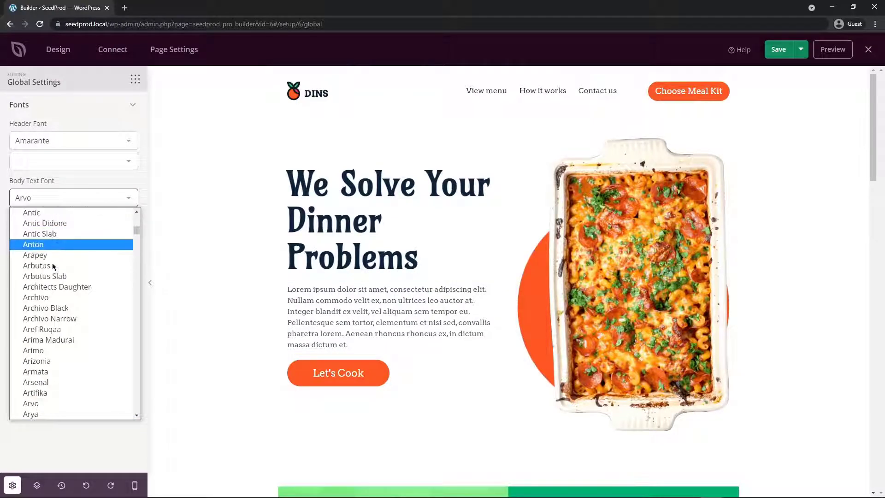
pyautogui.scroll(-5, 53, 267)
pyautogui.click(49, 265)
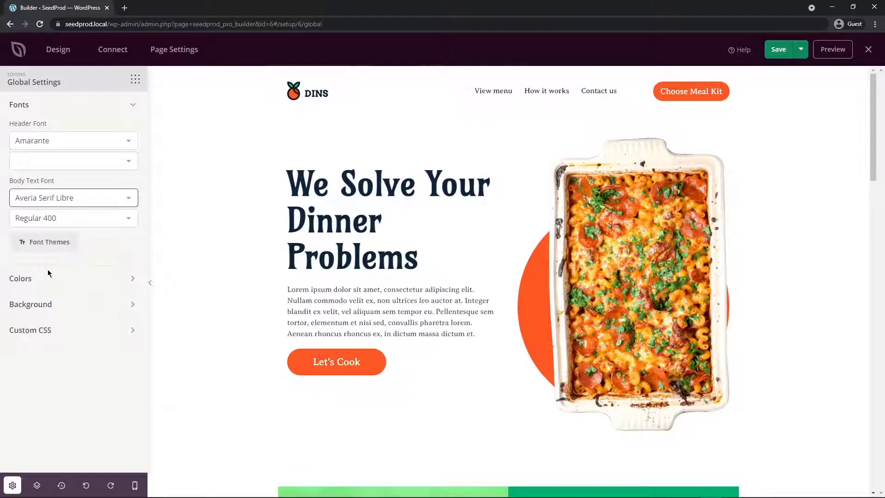
pyautogui.scroll(-9, 470, 307)
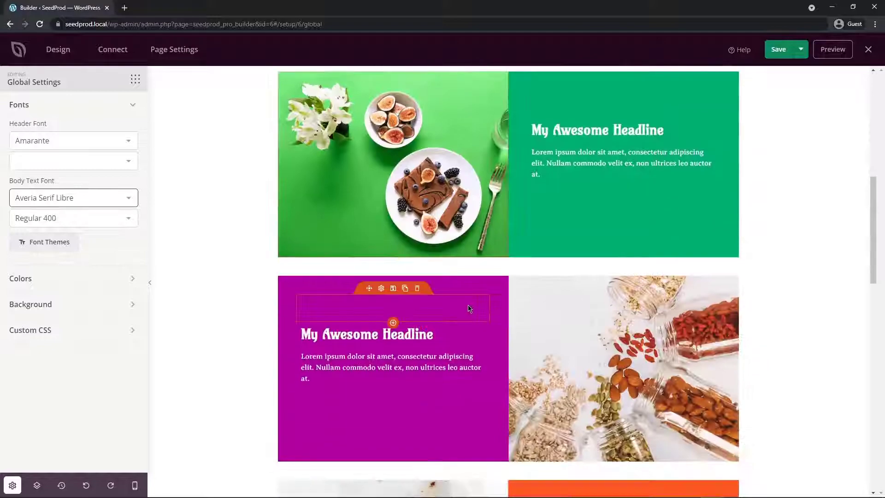
pyautogui.scroll(9, 469, 310)
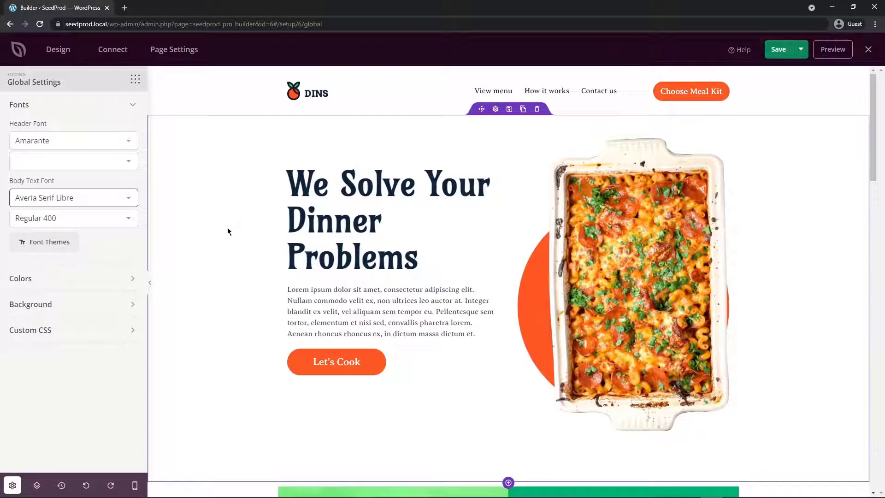
# Step: Apply the Source Sans Pro / Open Sans font theme
pyautogui.click(43, 242)
pyautogui.scroll(-3, 440, 253)
pyautogui.scroll(-8, 442, 253)
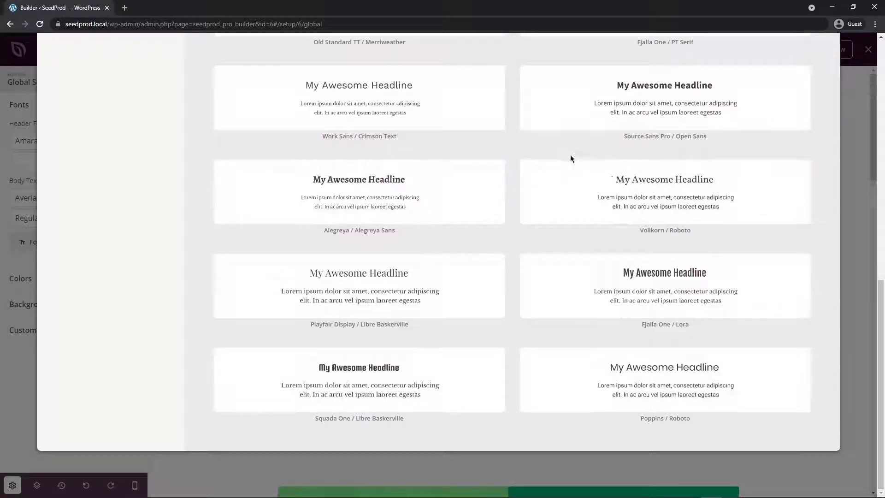
pyautogui.click(667, 99)
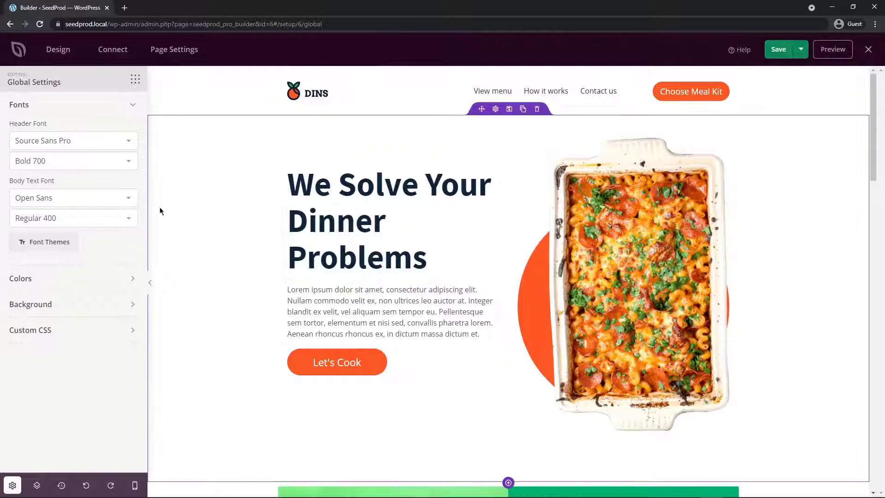
# Step: Try light blue headings, then apply the navy-and-pink colour palette to the page
pyautogui.click(52, 278)
pyautogui.click(62, 105)
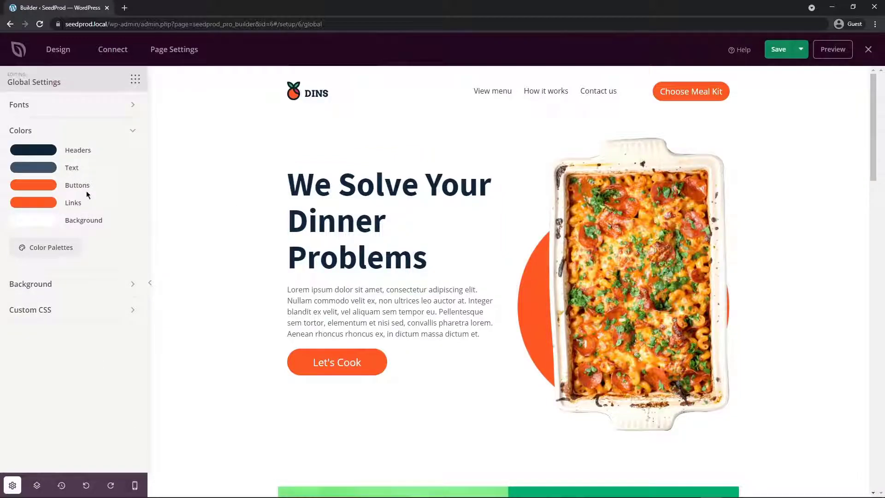
pyautogui.click(36, 153)
pyautogui.click(84, 161)
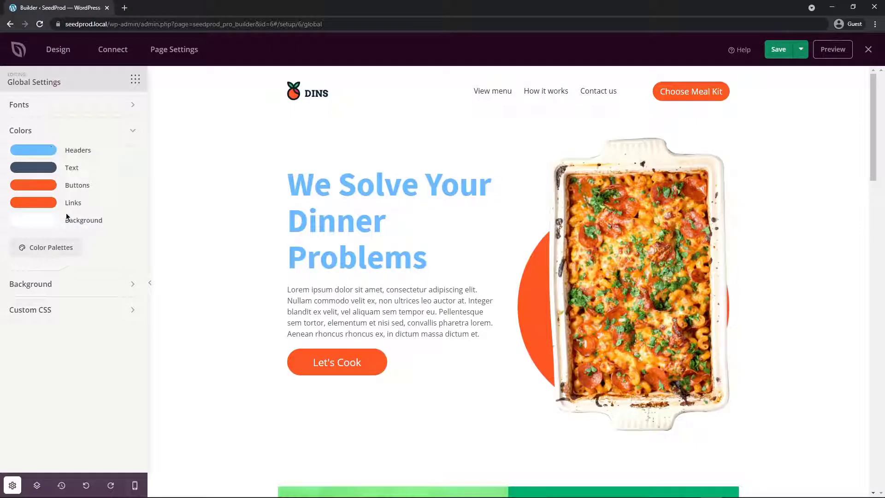
pyautogui.click(49, 249)
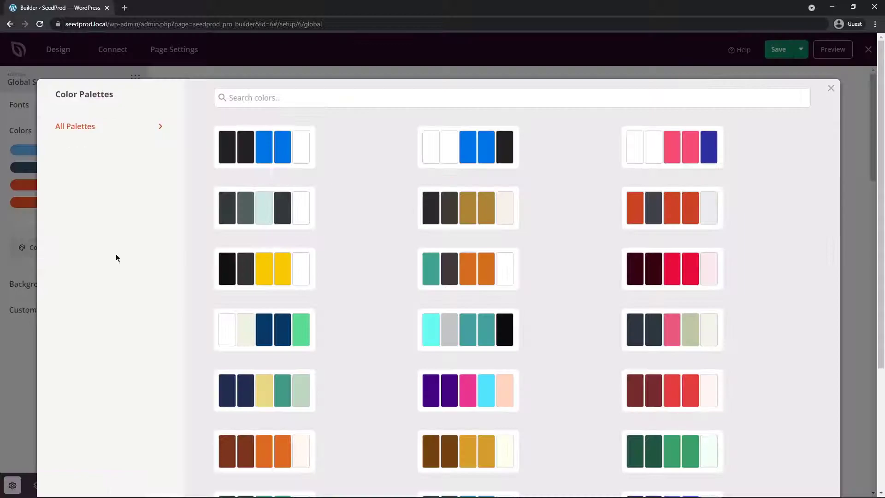
pyautogui.scroll(-3, 579, 242)
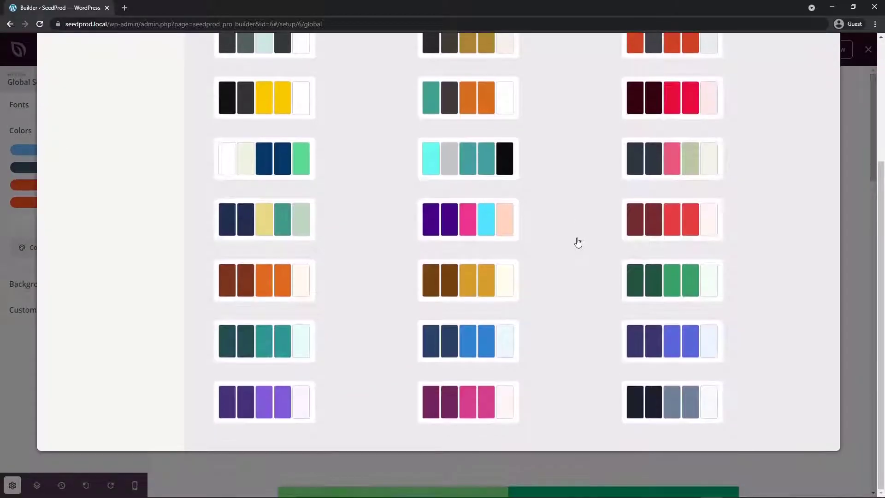
pyautogui.scroll(3, 578, 243)
pyautogui.scroll(-1, 583, 245)
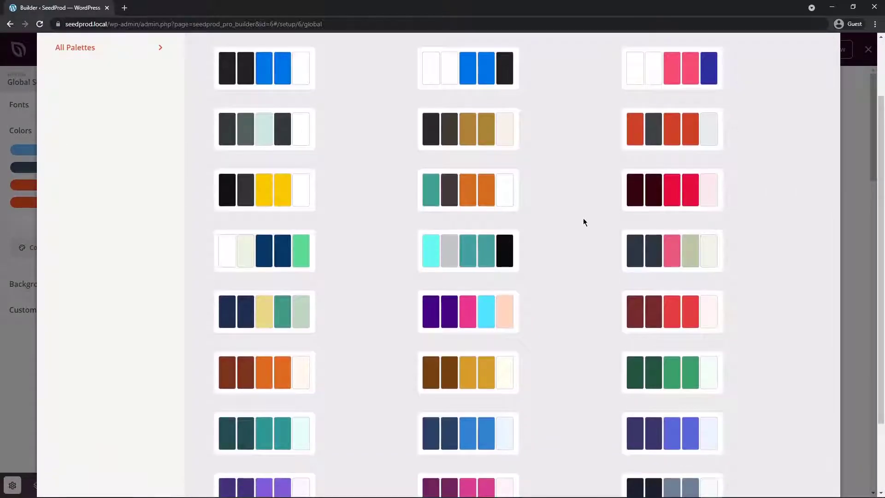
pyautogui.click(652, 84)
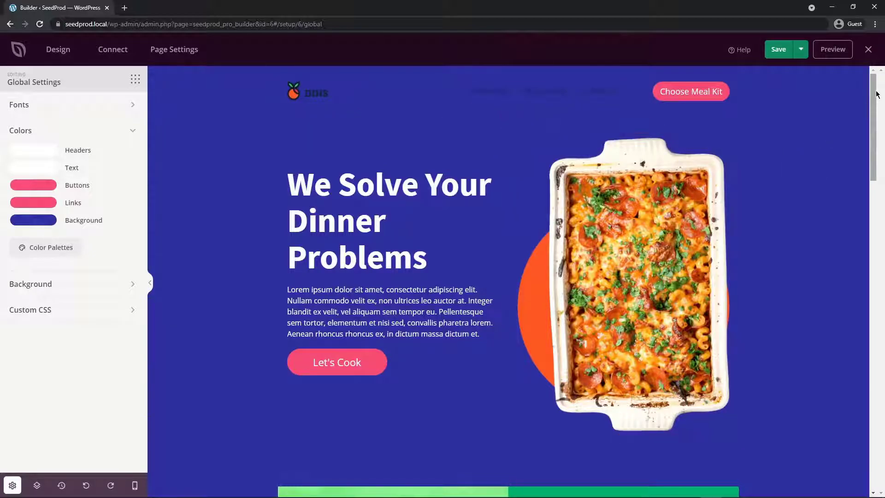
pyautogui.moveTo(877, 94)
pyautogui.mouseDown()
pyautogui.moveTo(876, 378)
pyautogui.moveTo(872, 86)
pyautogui.mouseUp()
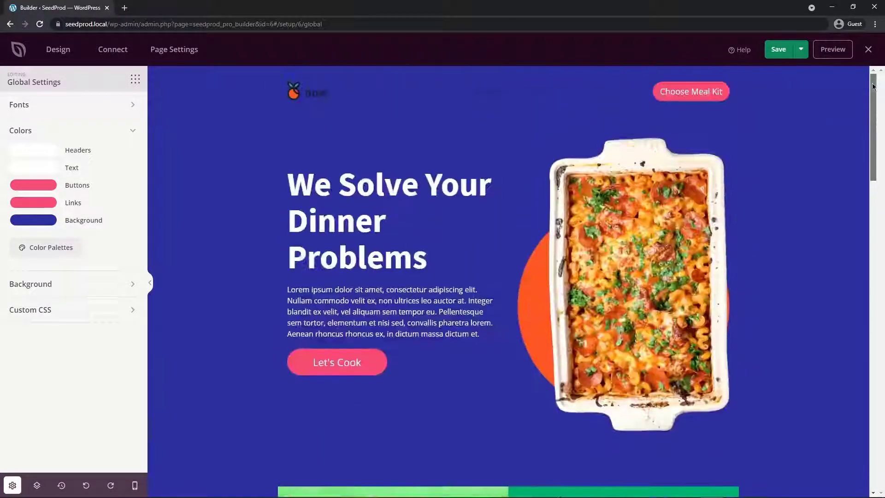
# Step: Set the Nav Menu block's text colour to white
pyautogui.moveTo(491, 96)
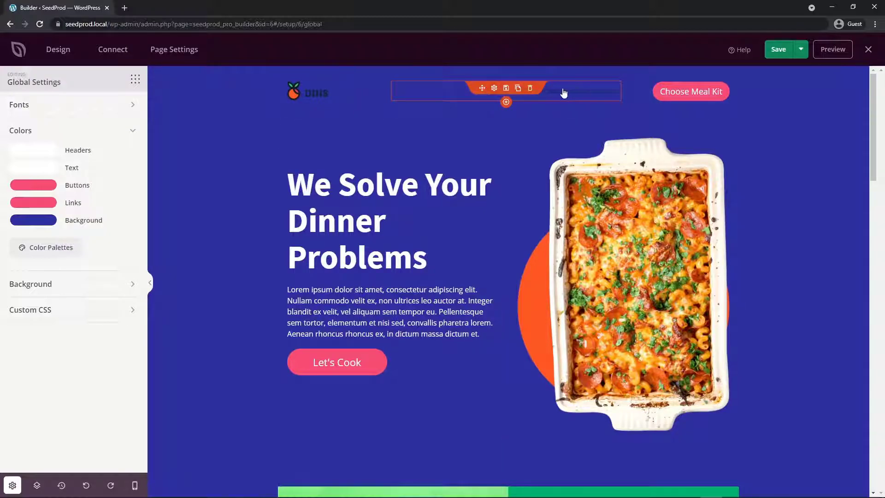
pyautogui.click(495, 90)
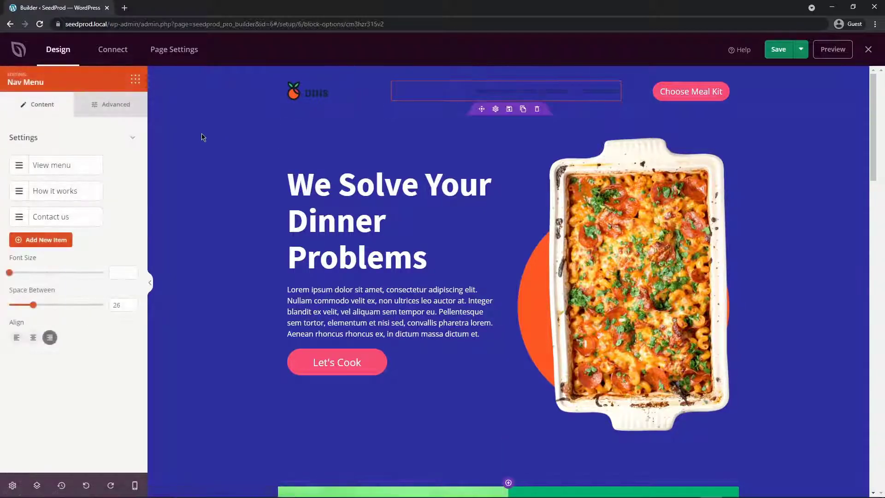
pyautogui.click(118, 109)
pyautogui.click(106, 199)
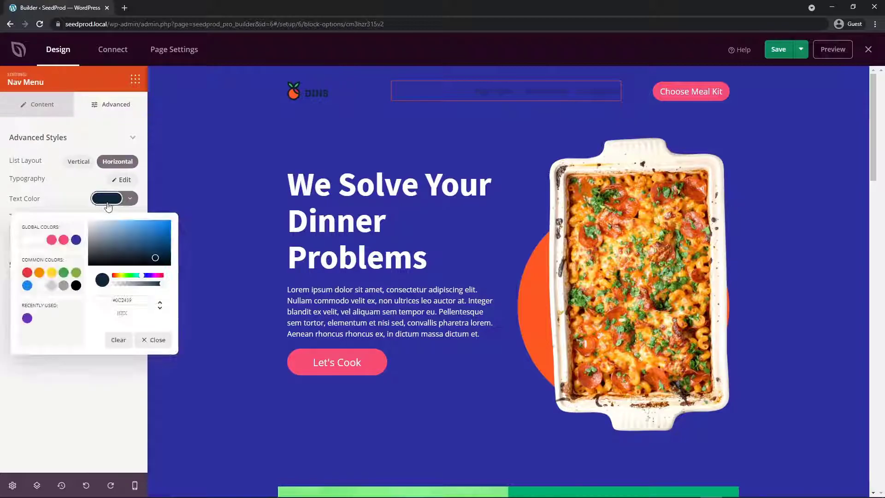
pyautogui.click(102, 252)
pyautogui.click(153, 340)
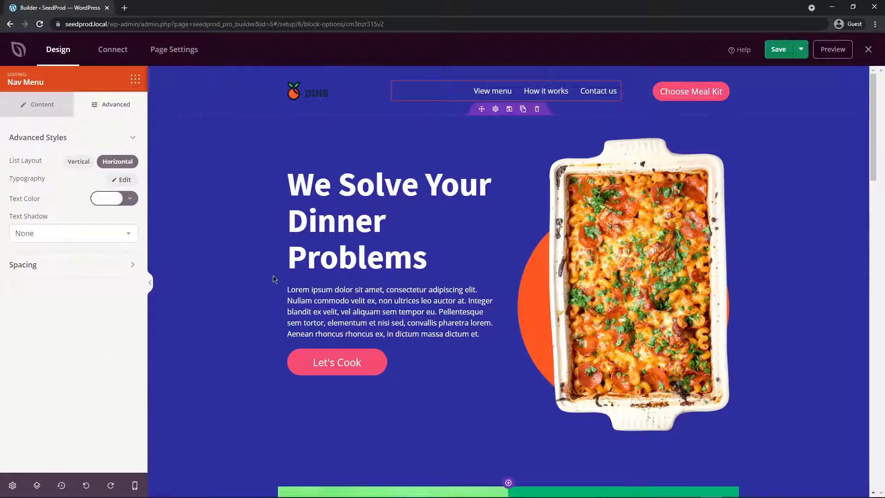
# Step: Add an Optin Form below the Let's Cook button and hide its Name field
pyautogui.scroll(-2, 391, 278)
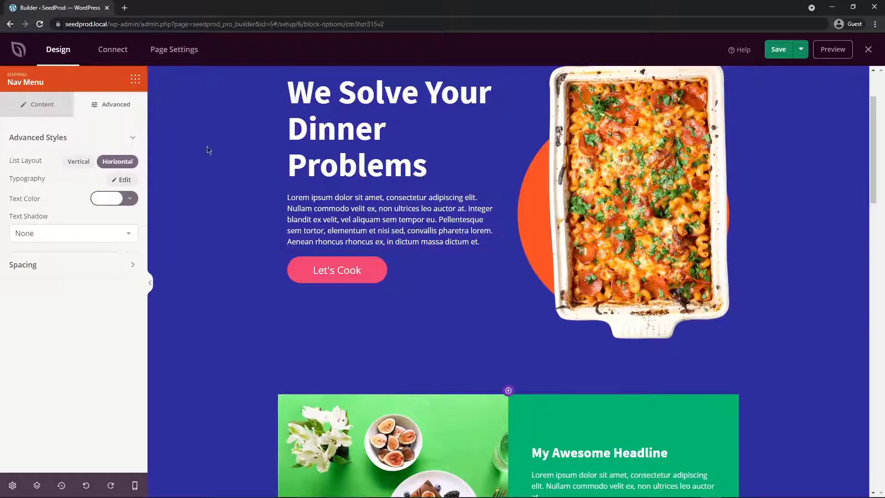
pyautogui.click(135, 79)
pyautogui.scroll(-1, 119, 285)
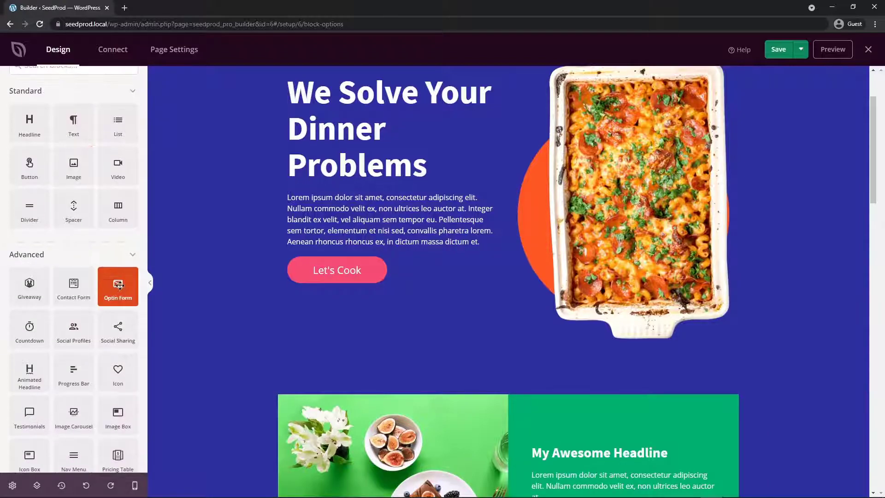
pyautogui.moveTo(119, 286); pyautogui.dragTo(374, 279)
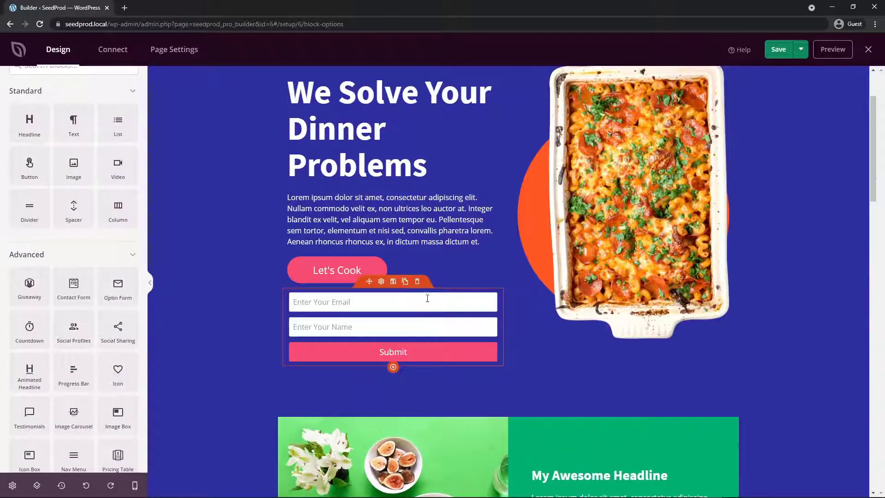
pyautogui.click(381, 284)
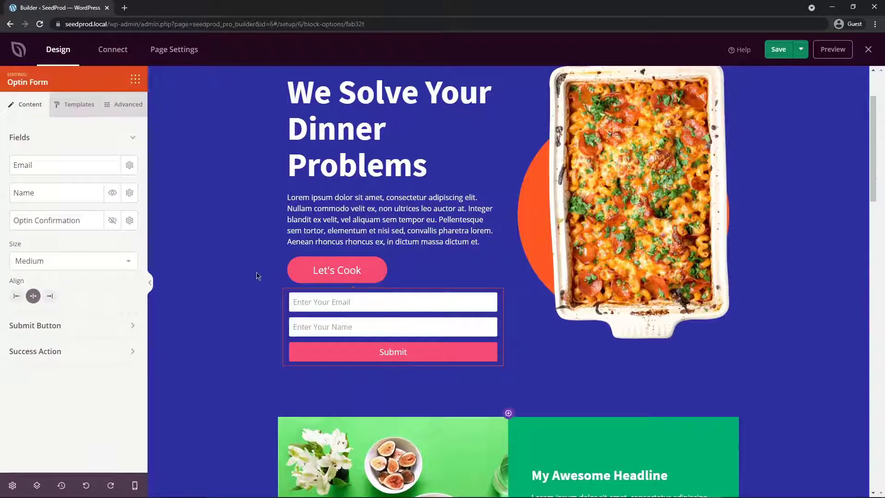
pyautogui.click(113, 194)
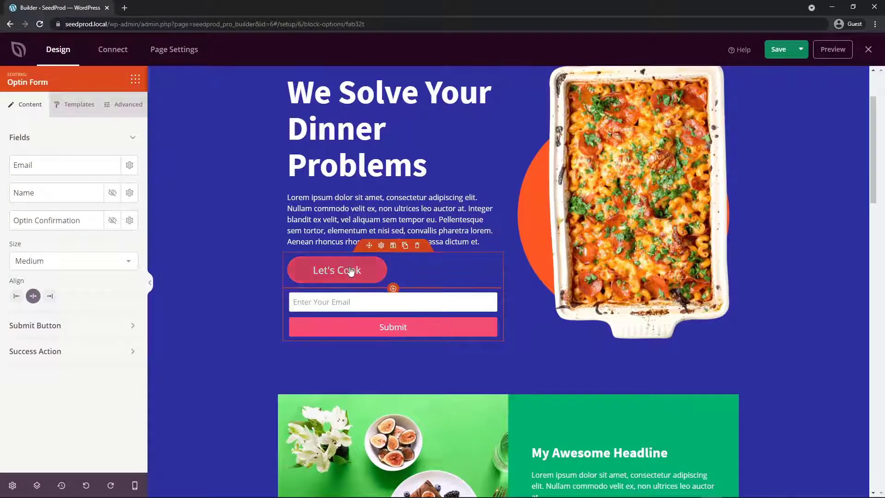
# Step: Delete the Let's Cook button and set the opt-in submit text to Join Ours Newsletter
pyautogui.click(417, 245)
pyautogui.click(408, 276)
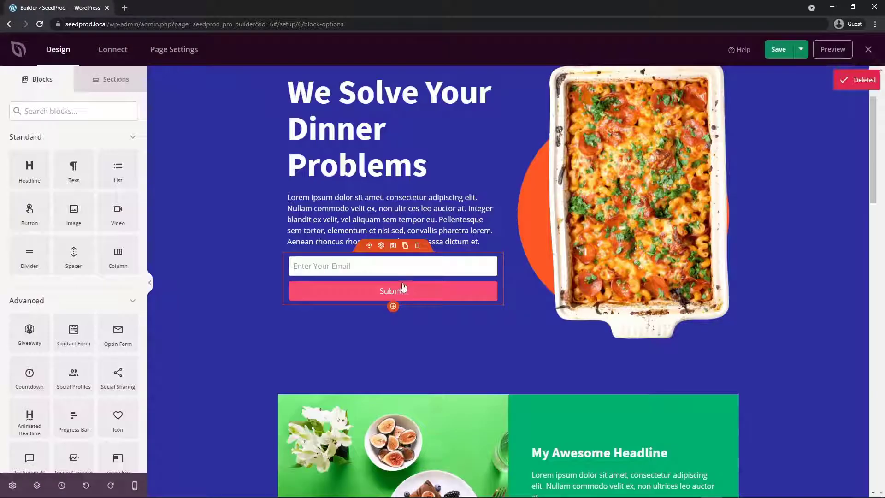
pyautogui.click(403, 287)
pyautogui.click(66, 328)
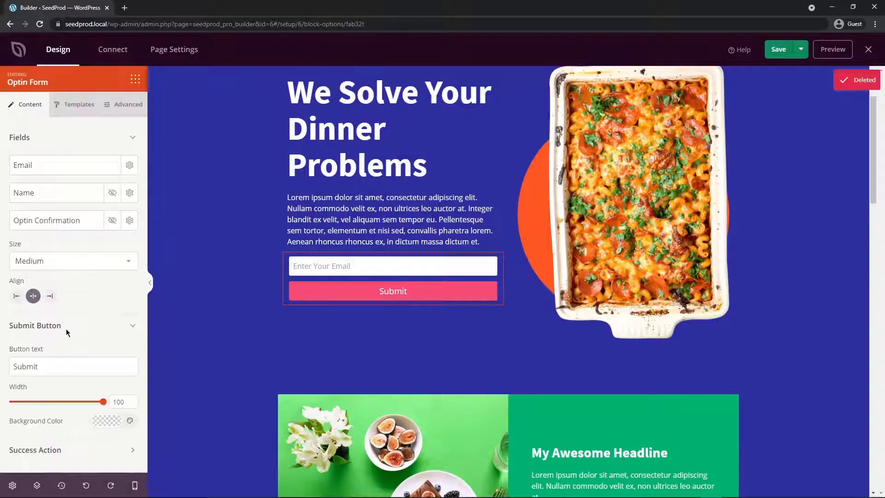
pyautogui.doubleClick(61, 365)
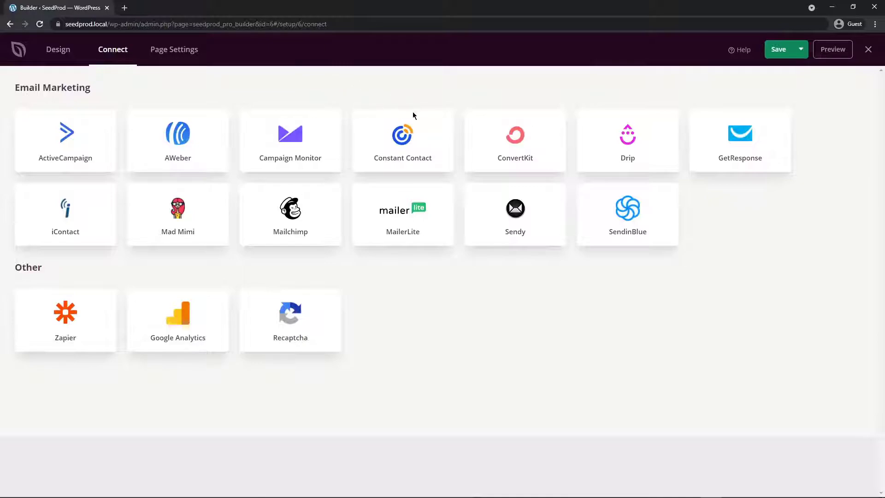
# Step: Pick MailerLite and start connecting a new MailerLite account
pyautogui.click(404, 210)
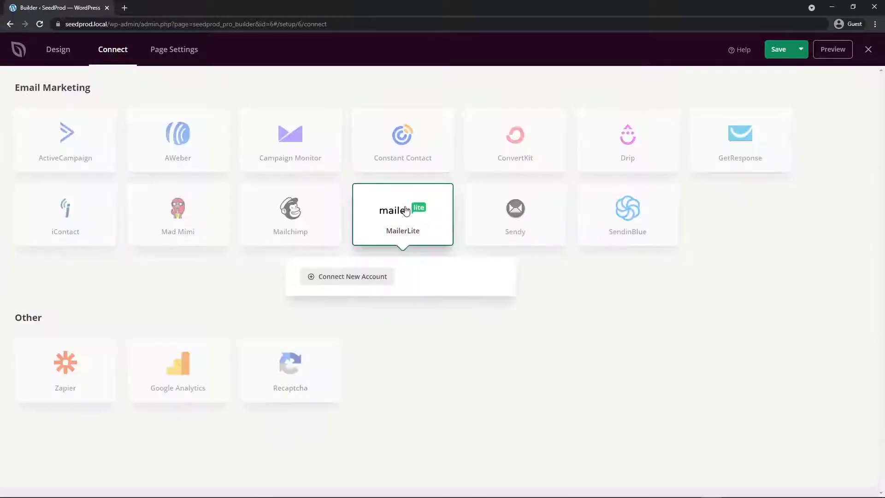
pyautogui.click(358, 279)
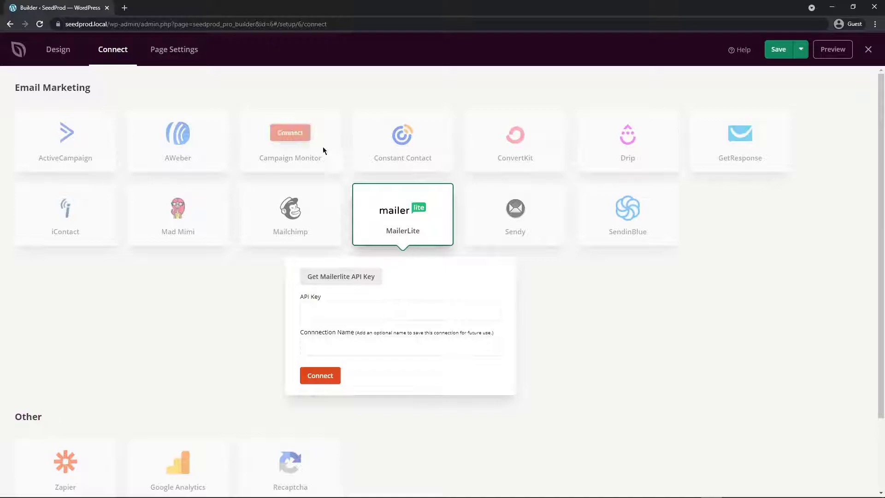
# Step: Review the Maps page's General settings and Save options, then open its SEO section
pyautogui.click(172, 51)
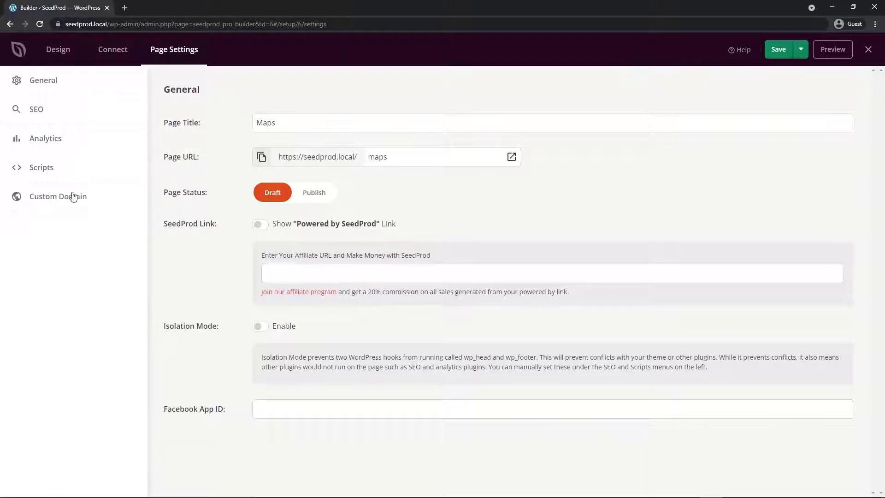
pyautogui.click(76, 86)
pyautogui.click(802, 50)
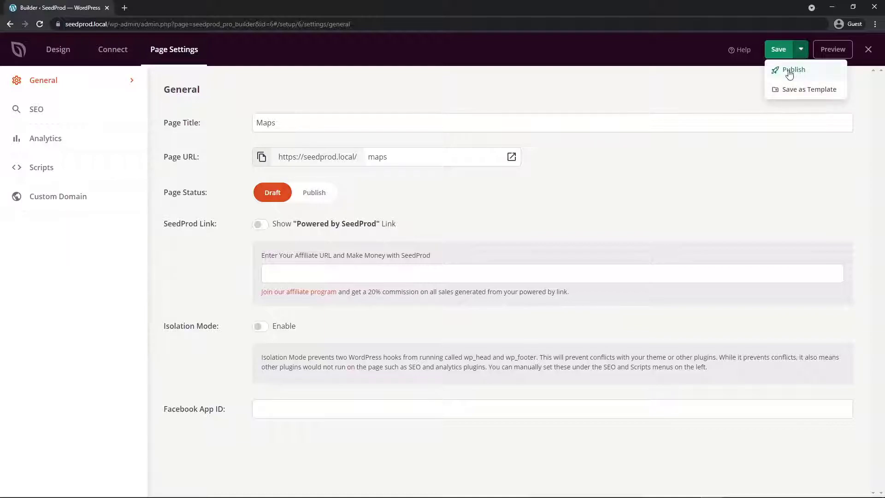
pyautogui.click(679, 184)
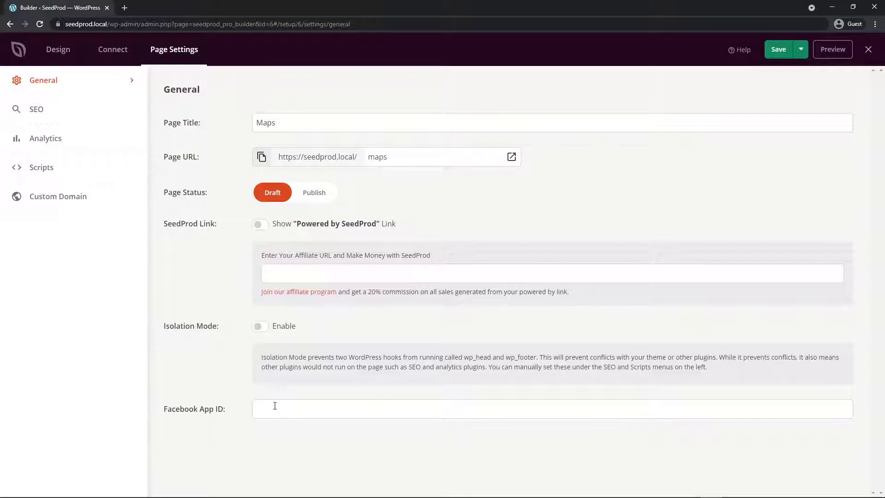
pyautogui.click(37, 110)
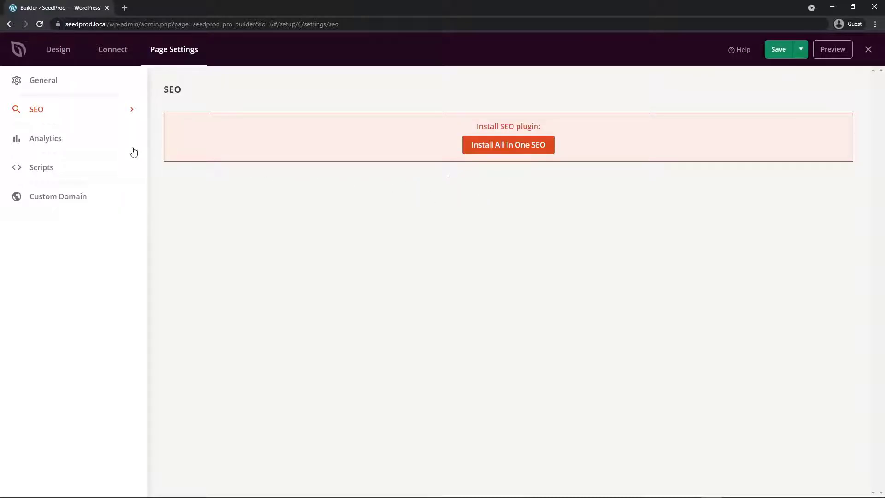
# Step: Check Analytics, Scripts and Custom Domain (left off) in Page Settings, then save the Maps page
pyautogui.click(72, 139)
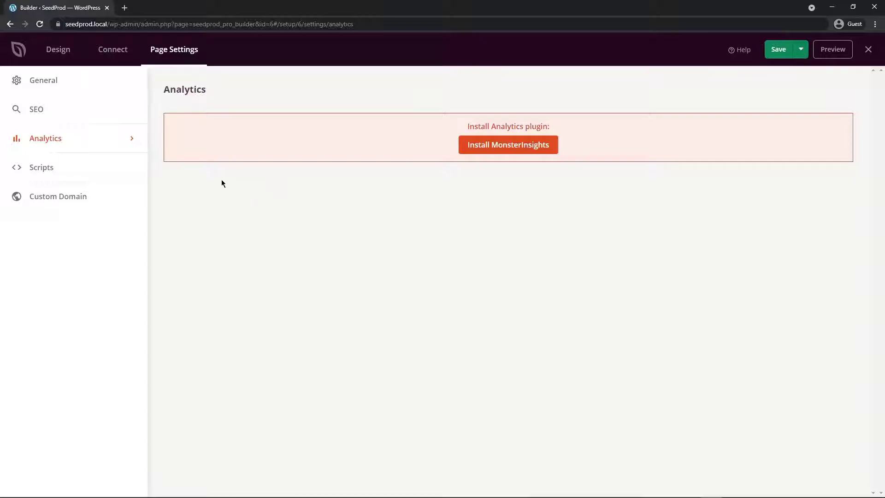
pyautogui.click(48, 169)
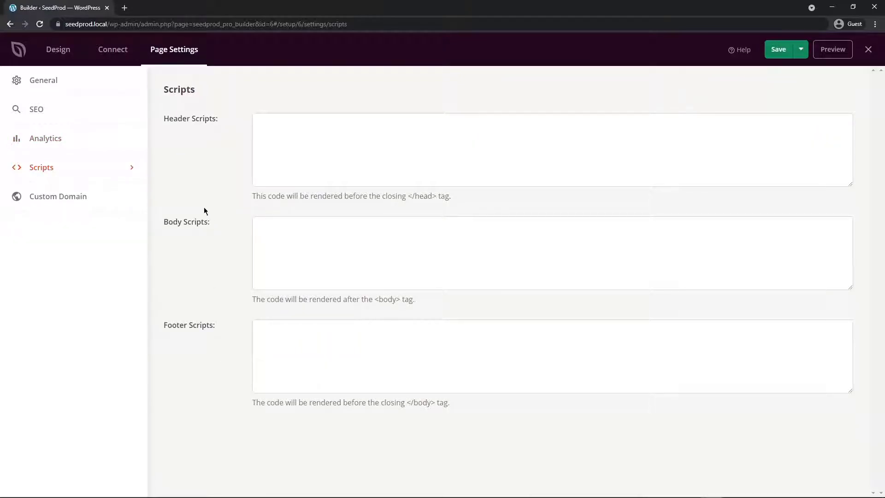
pyautogui.click(61, 197)
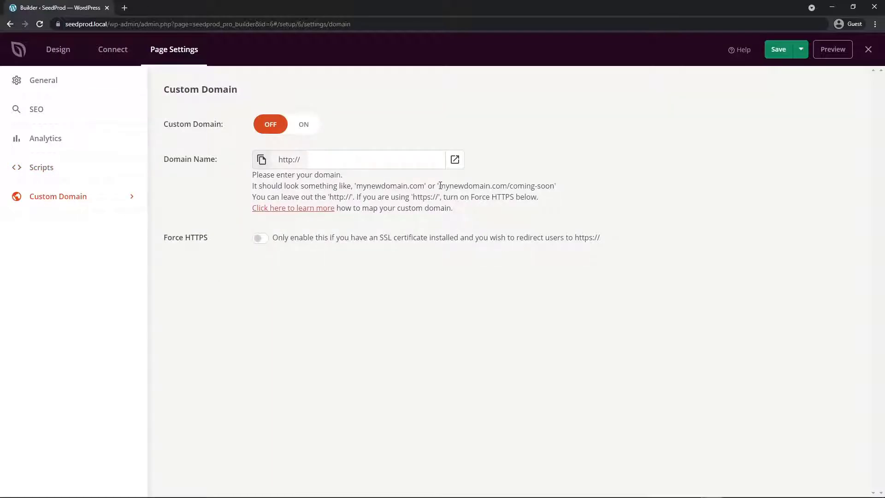
pyautogui.moveTo(440, 185); pyautogui.dragTo(554, 187)
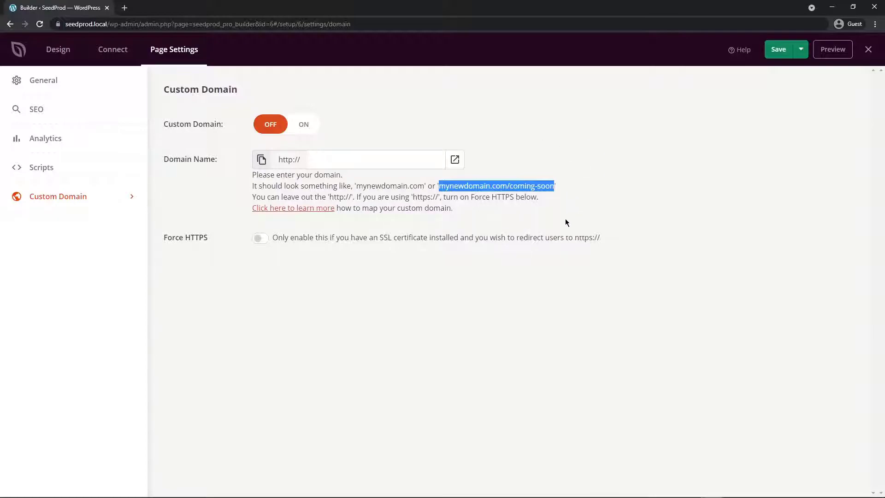
pyautogui.click(439, 234)
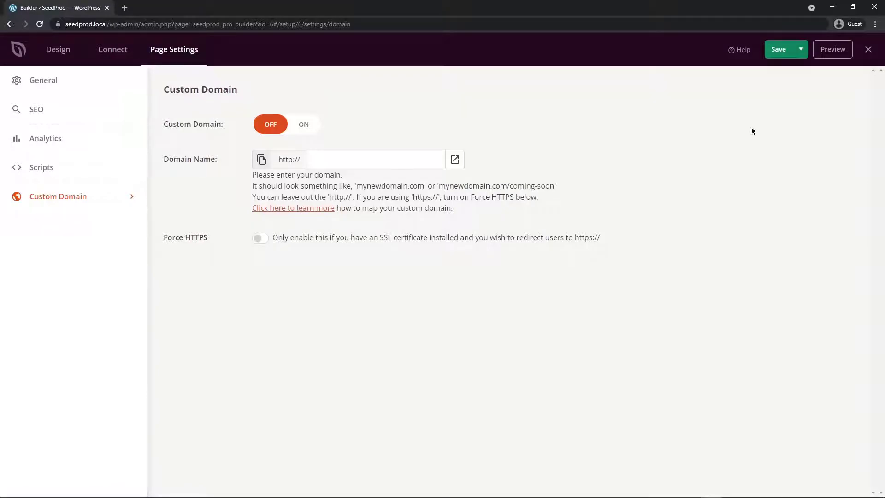
pyautogui.click(778, 49)
# Step: Publish the Maps page and scroll the live seedprod.local/maps page down to the Our Location map
pyautogui.click(801, 49)
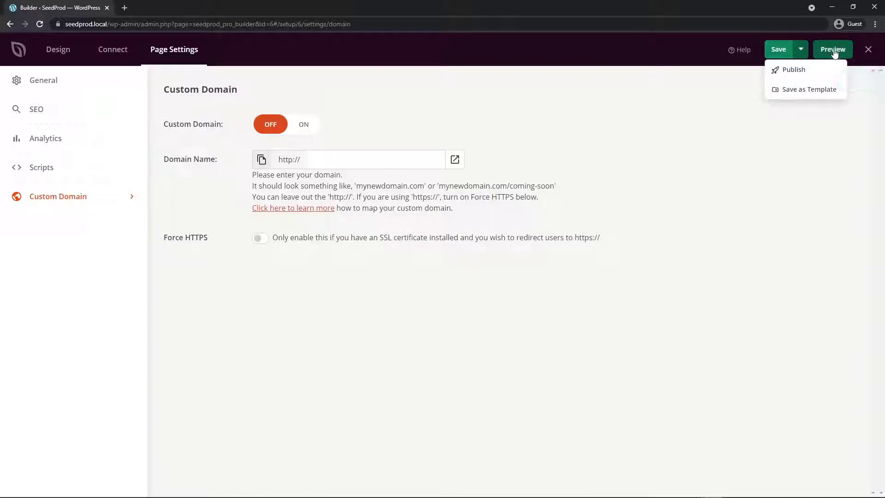
pyautogui.click(794, 70)
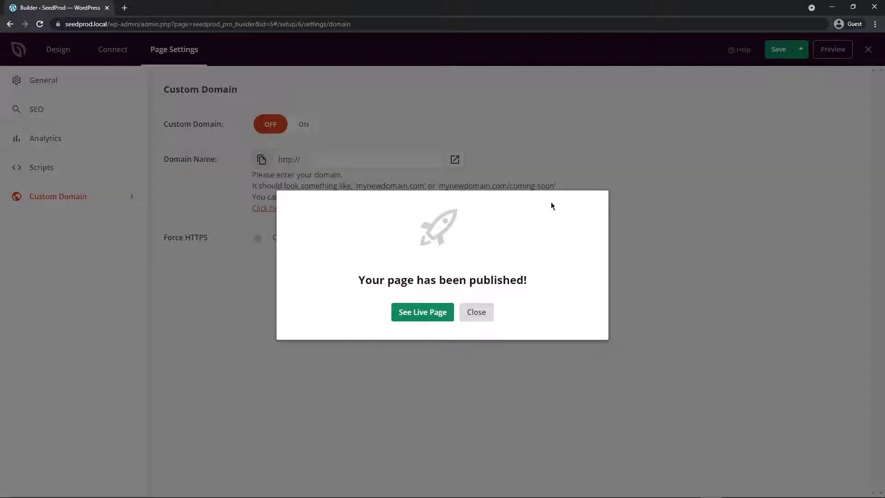
pyautogui.click(420, 315)
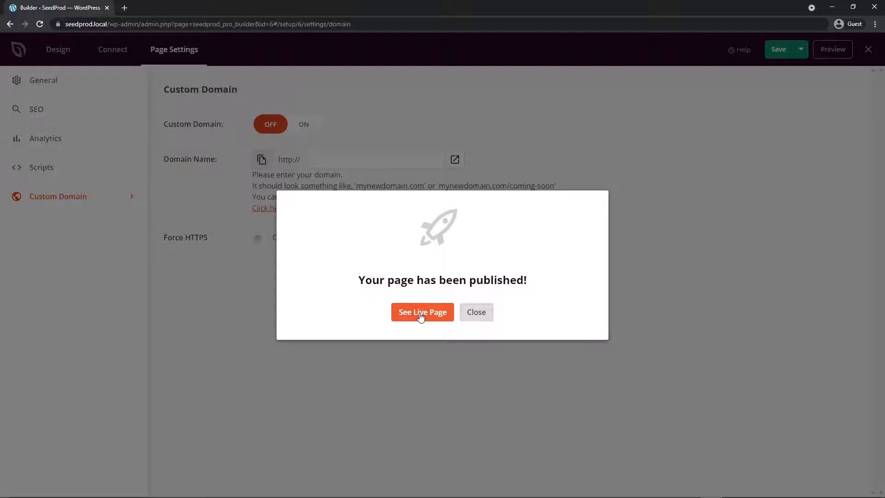
pyautogui.scroll(-3, 881, 97)
pyautogui.scroll(-2, 881, 98)
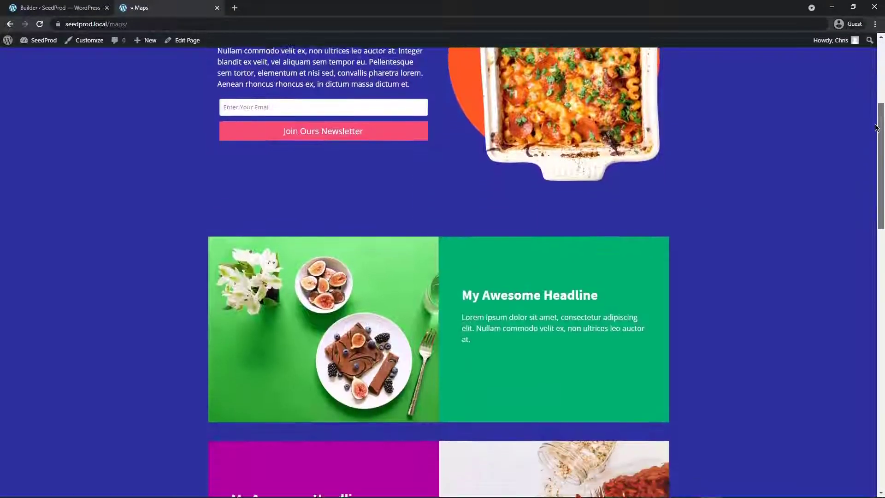
pyautogui.scroll(1, 328, 178)
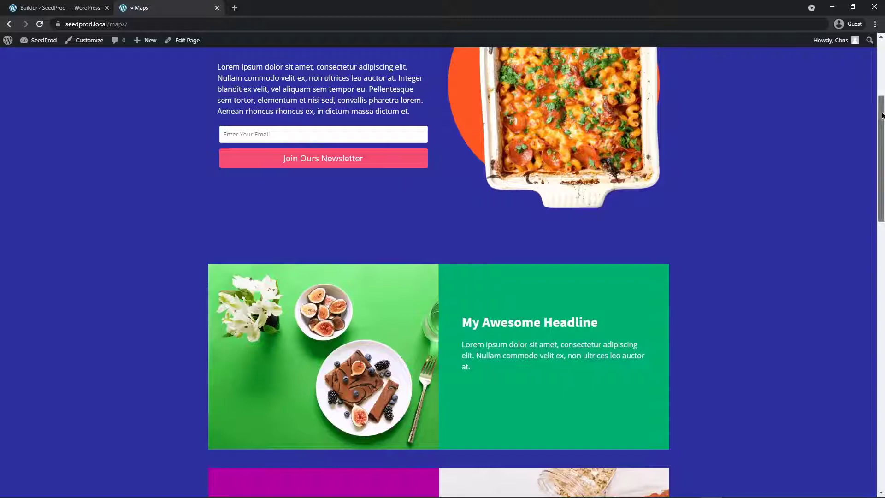
pyautogui.moveTo(879, 119); pyautogui.dragTo(867, 373)
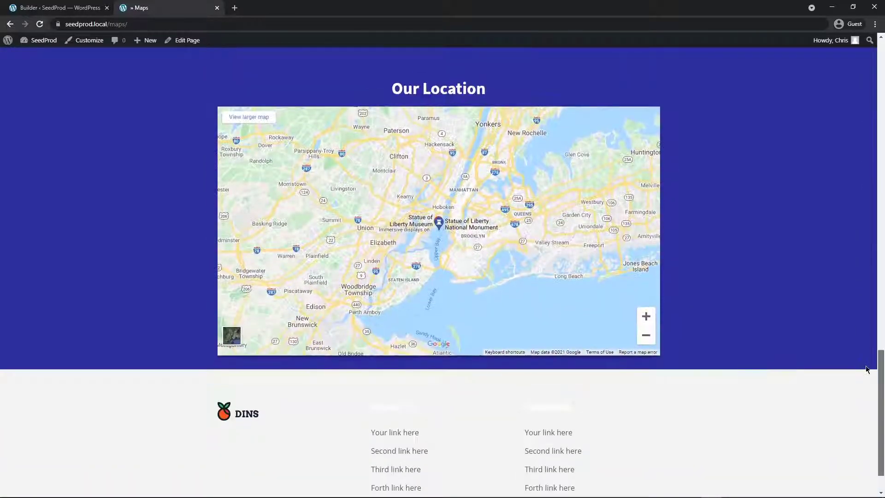